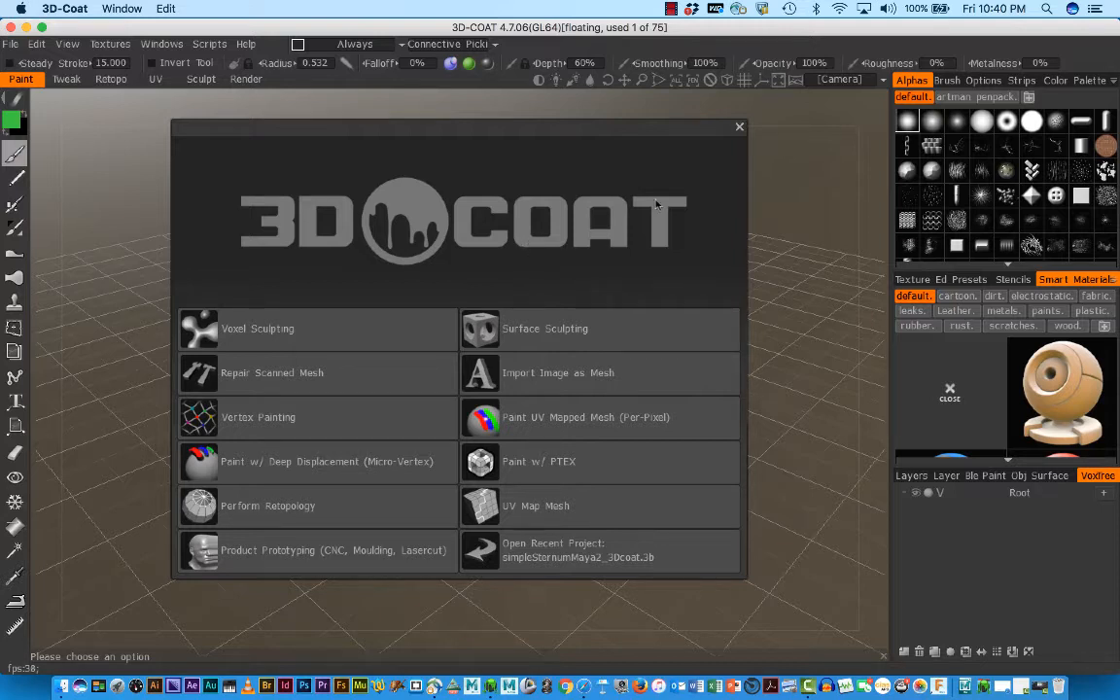
Dismiss the start-up menu and begin importing a model for per-pixel painting
{"action": "left_click", "coordinate": [739, 128]}
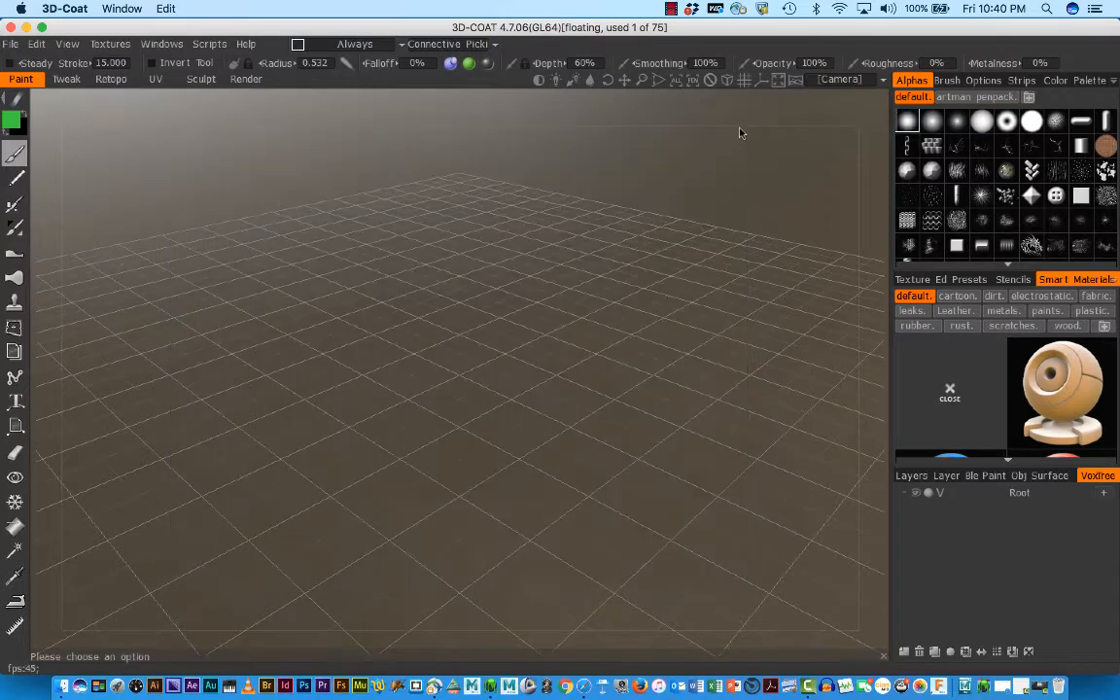
{"action": "left_click", "coordinate": [10, 44]}
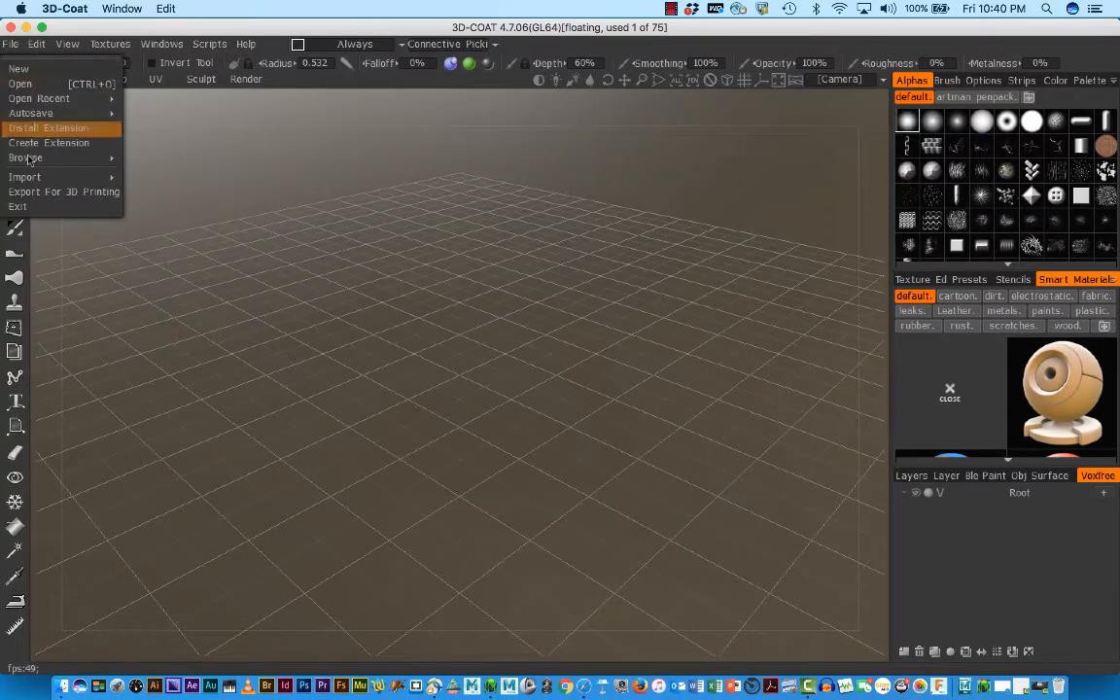
{"action": "mouse_move", "coordinate": [29, 177]}
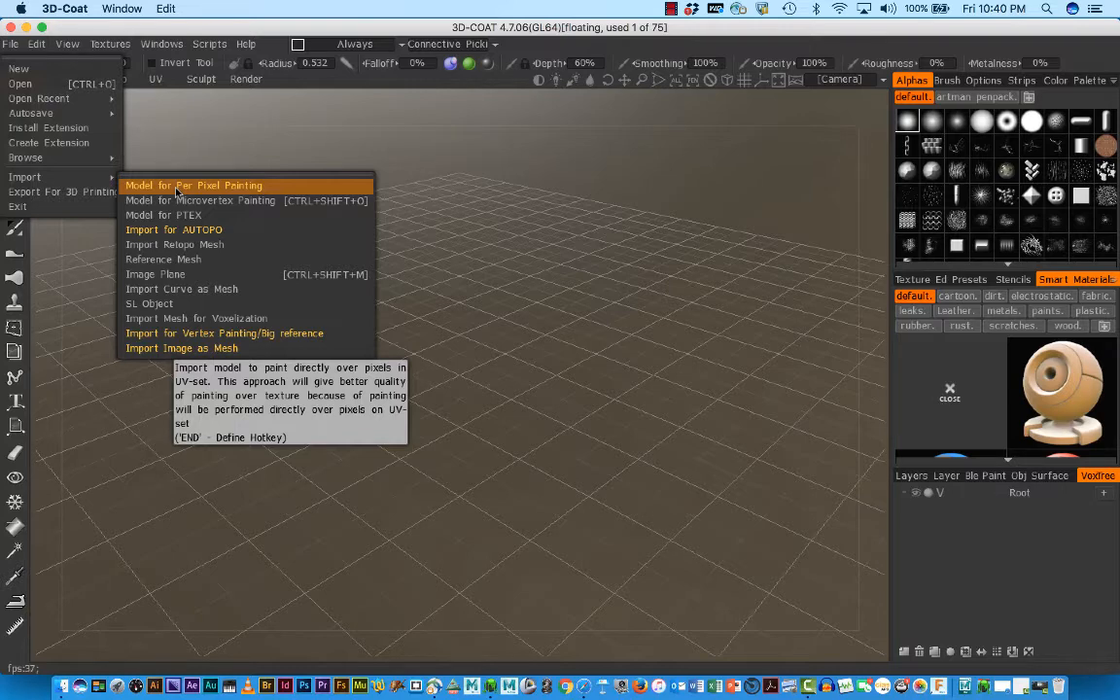
{"action": "left_click", "coordinate": [177, 186]}
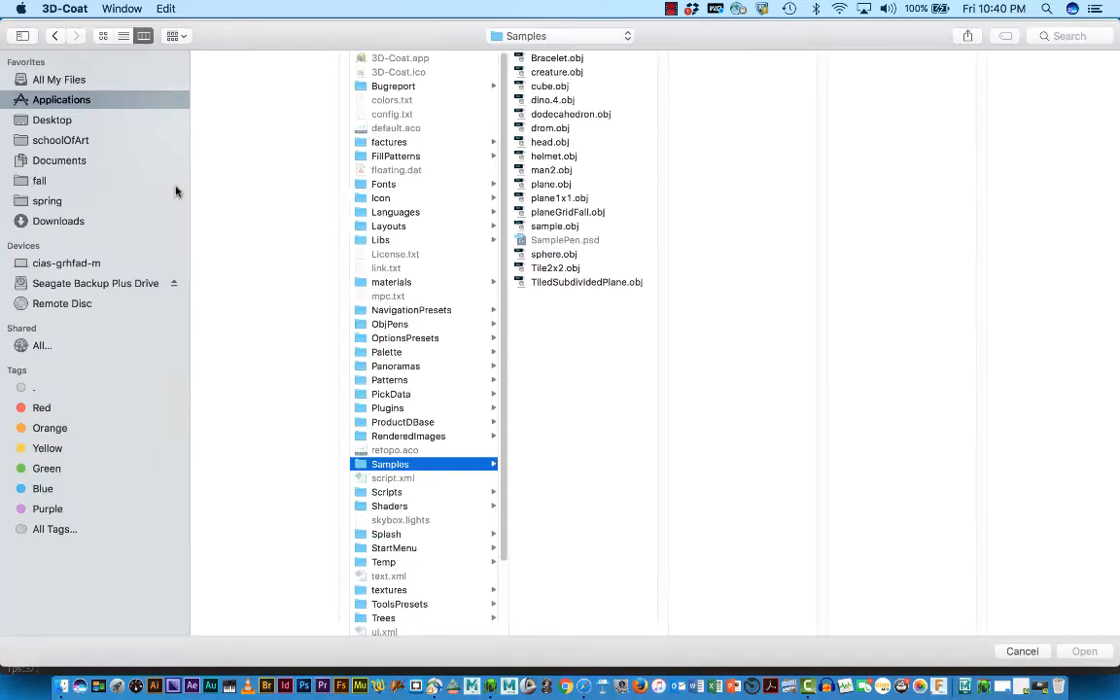
Import newSternum_Maya_2_3Dcoat.obj from the sternum folder inside the project's scenes folder, keeping the offered import settings
{"action": "left_click", "coordinate": [522, 37]}
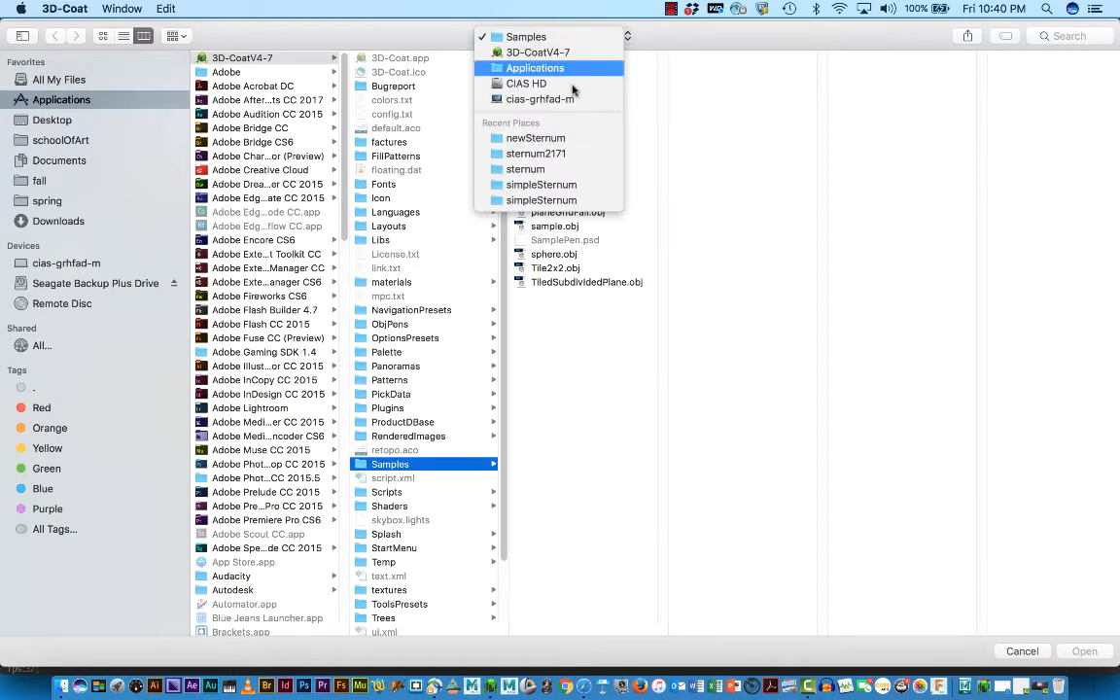
{"action": "left_click", "coordinate": [571, 139]}
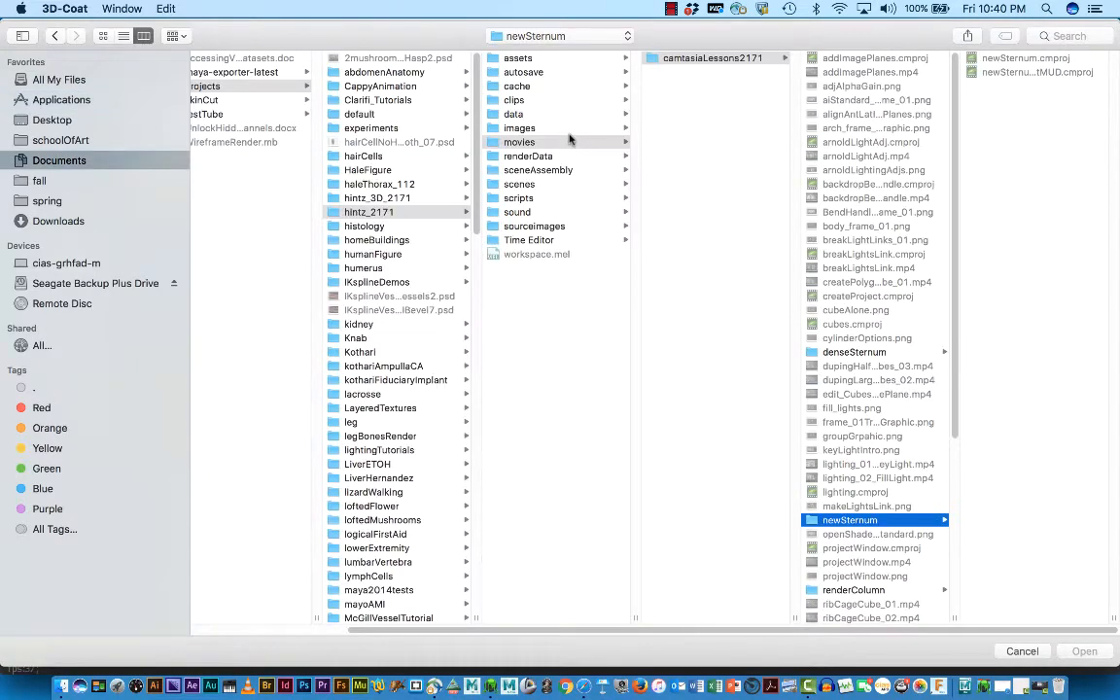
{"action": "left_click", "coordinate": [520, 185]}
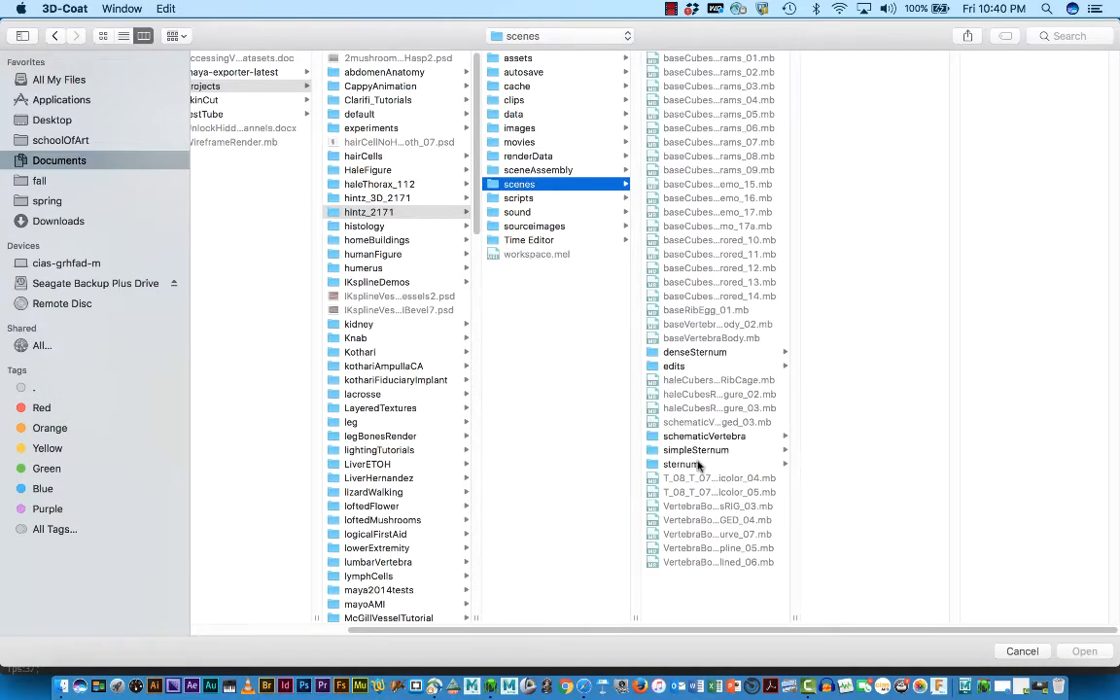
{"action": "left_click_drag", "start_coordinate": [791, 614], "coordinate": [916, 583]}
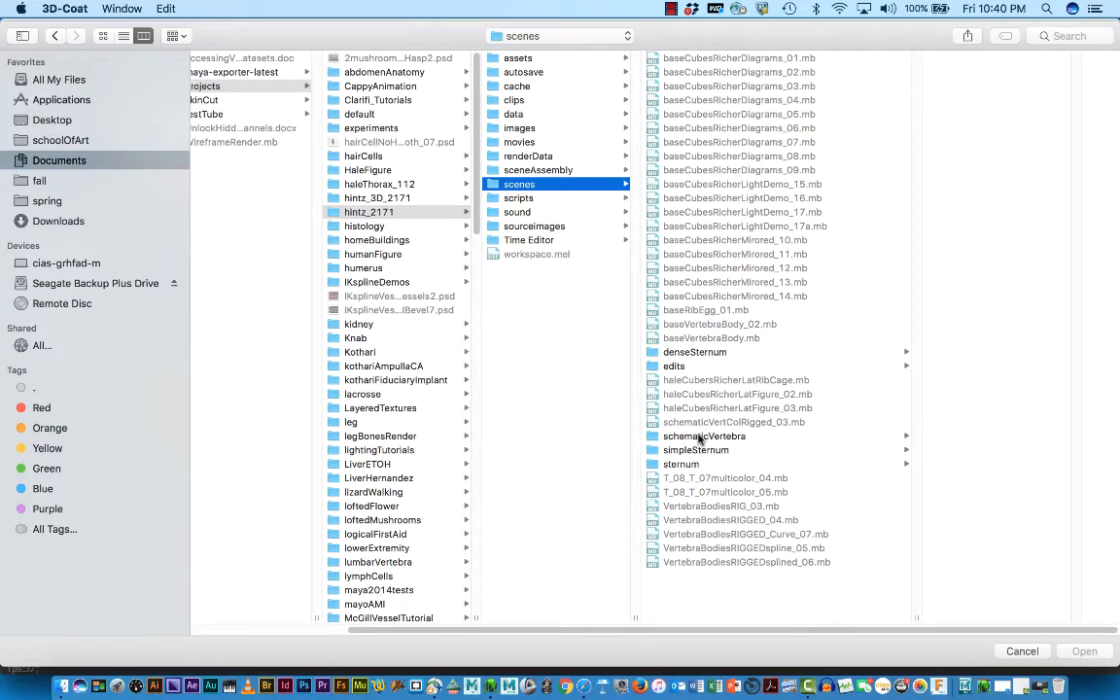
{"action": "left_click", "coordinate": [680, 465]}
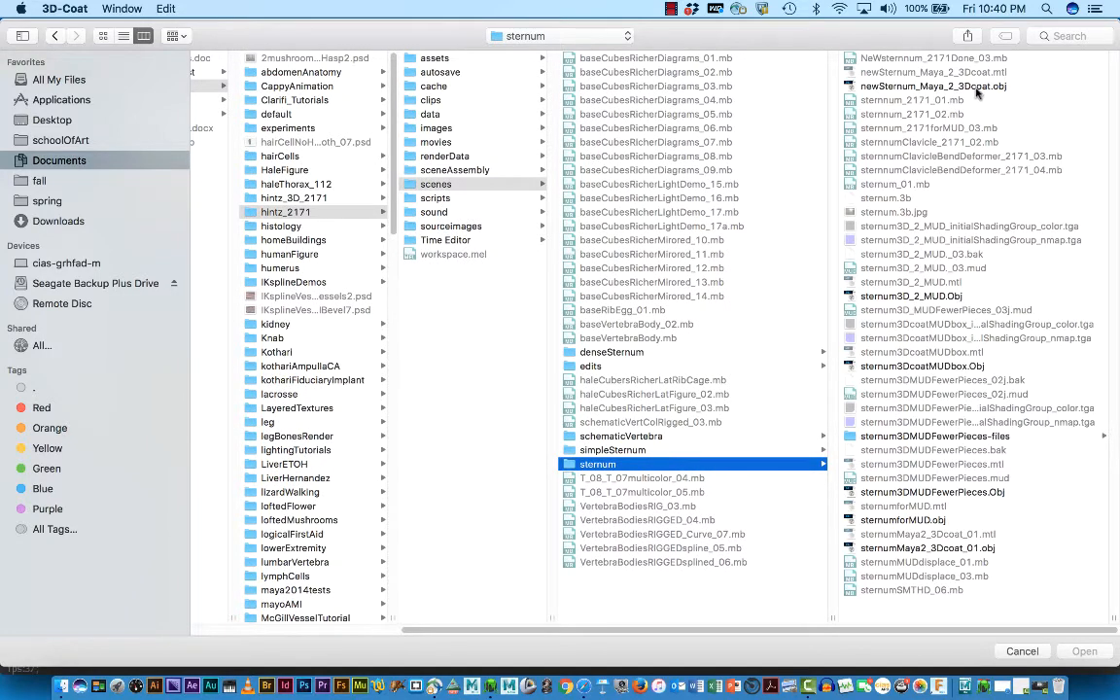
{"action": "left_click", "coordinate": [977, 89]}
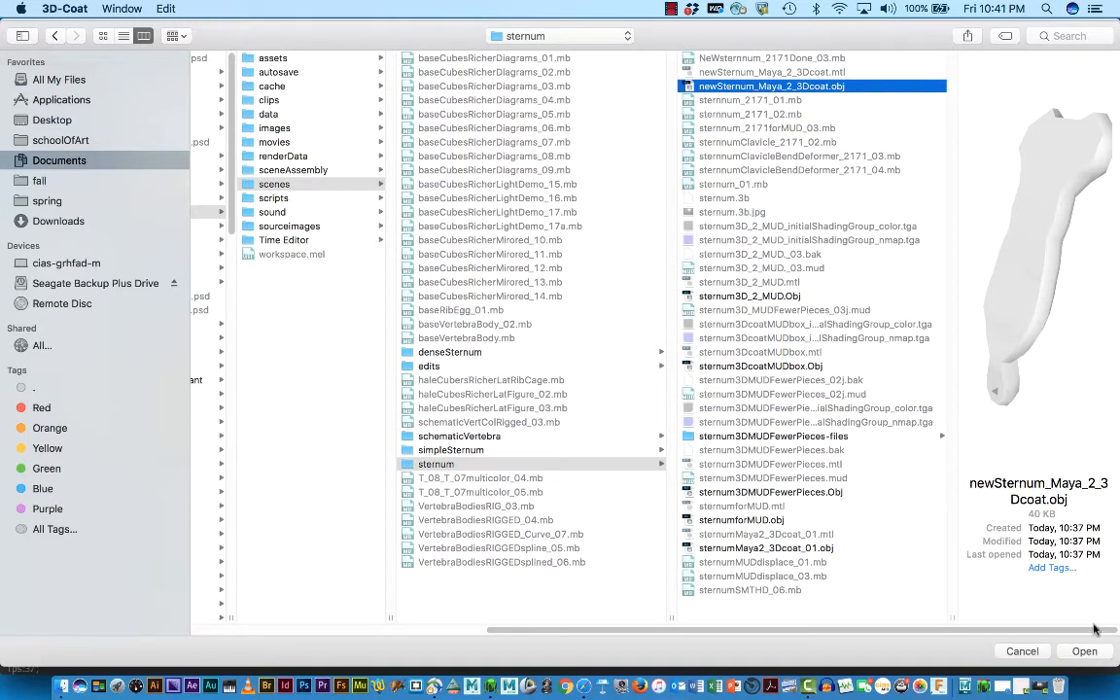
{"action": "left_click", "coordinate": [1084, 651]}
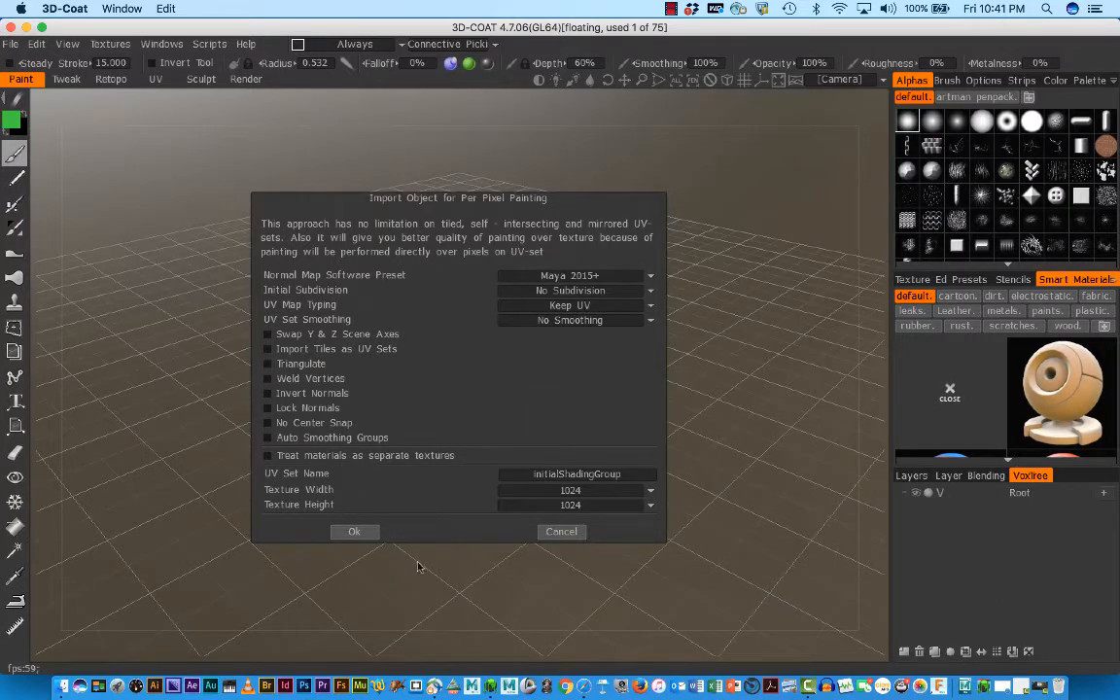
{"action": "left_click", "coordinate": [354, 534]}
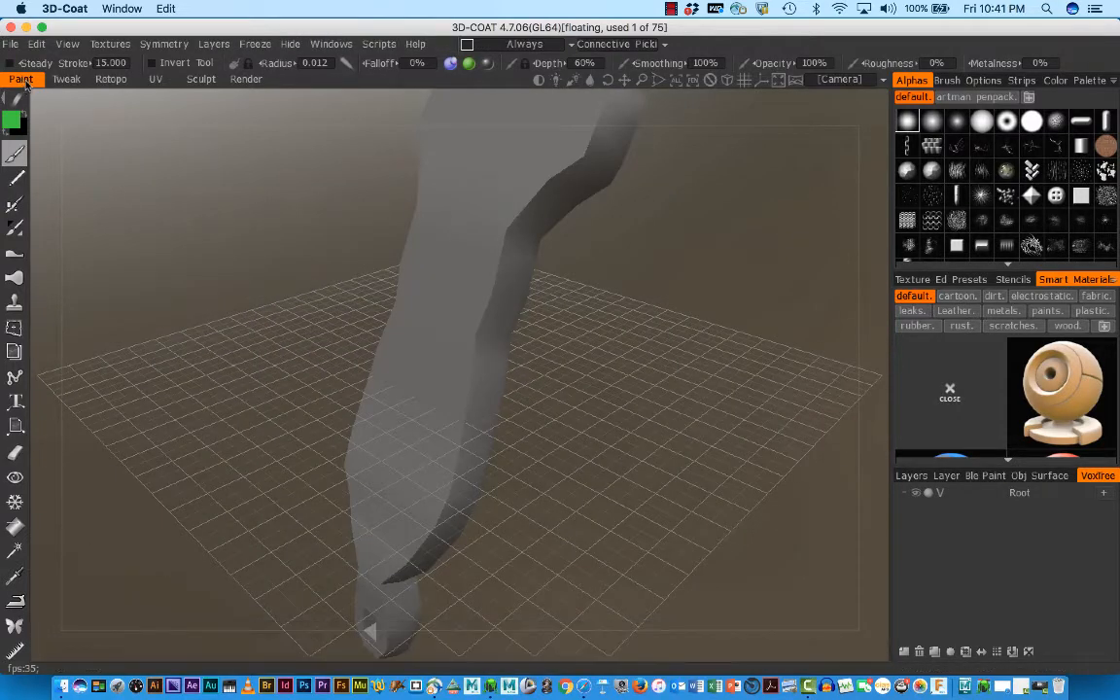
In the UV workspace, mark an edge-loop seam around the neck directly below the sternum's wide head
{"action": "left_click", "coordinate": [156, 82]}
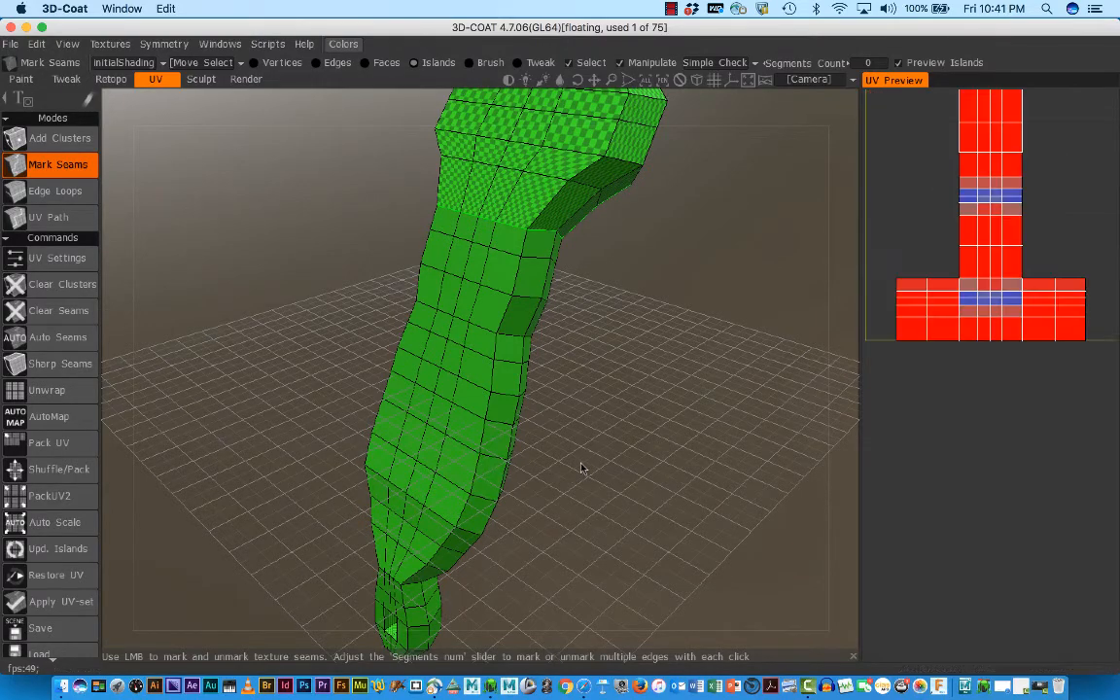
{"action": "left_click_drag", "start_coordinate": [581, 468], "coordinate": [669, 455]}
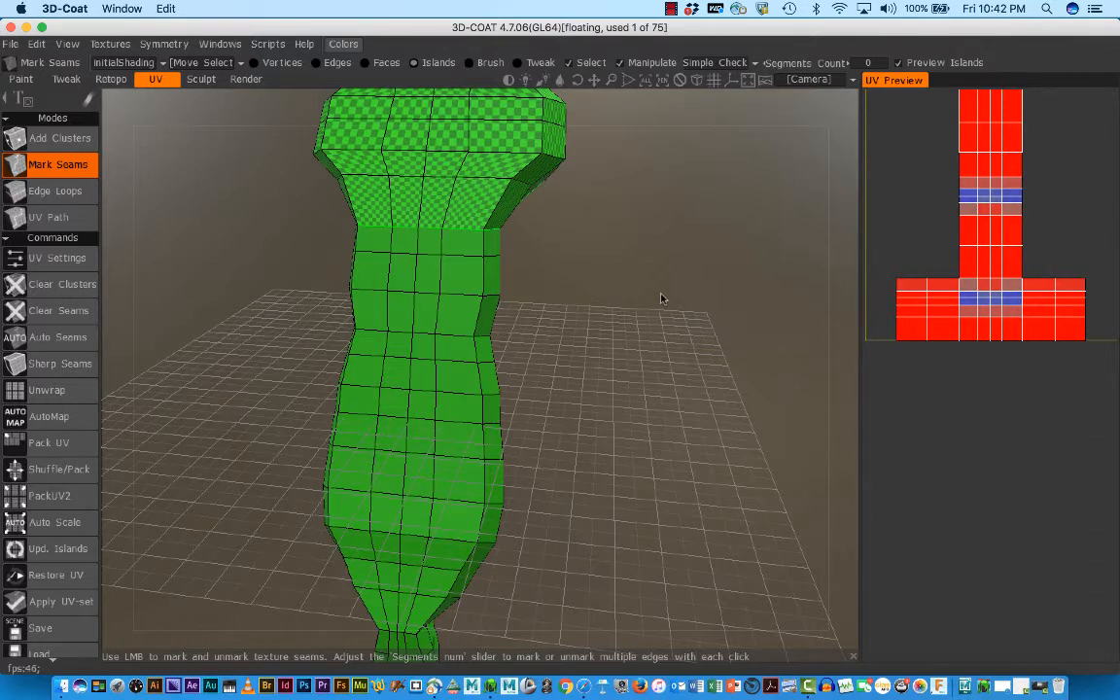
{"action": "left_click_drag", "start_coordinate": [665, 307], "coordinate": [576, 322]}
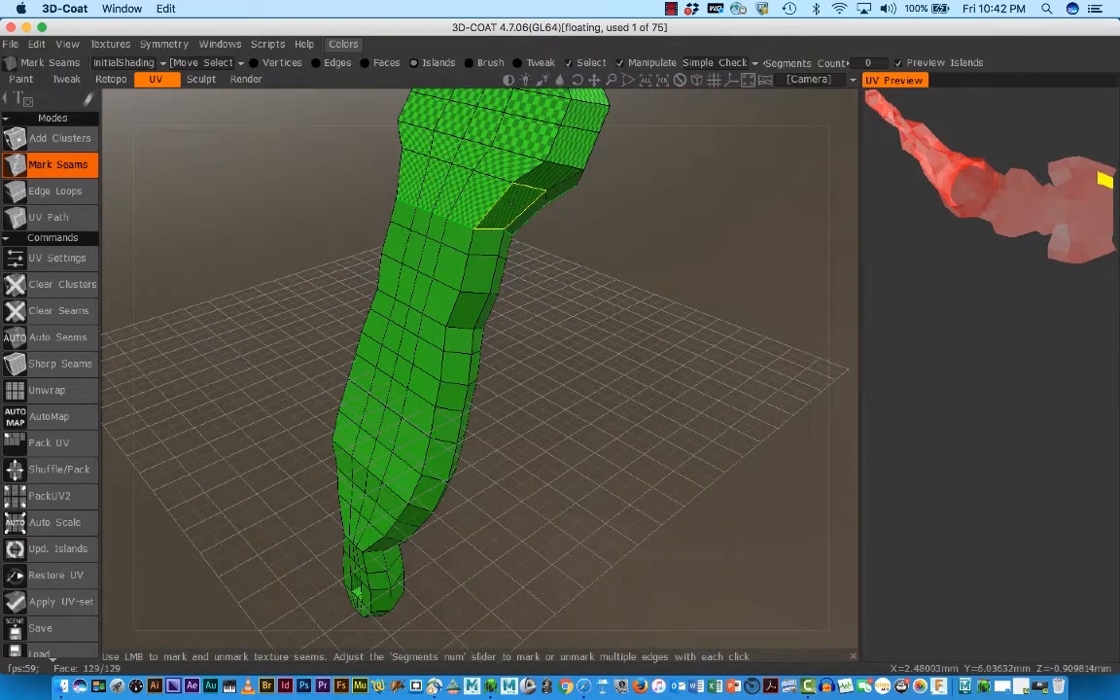
{"action": "left_click", "coordinate": [510, 202]}
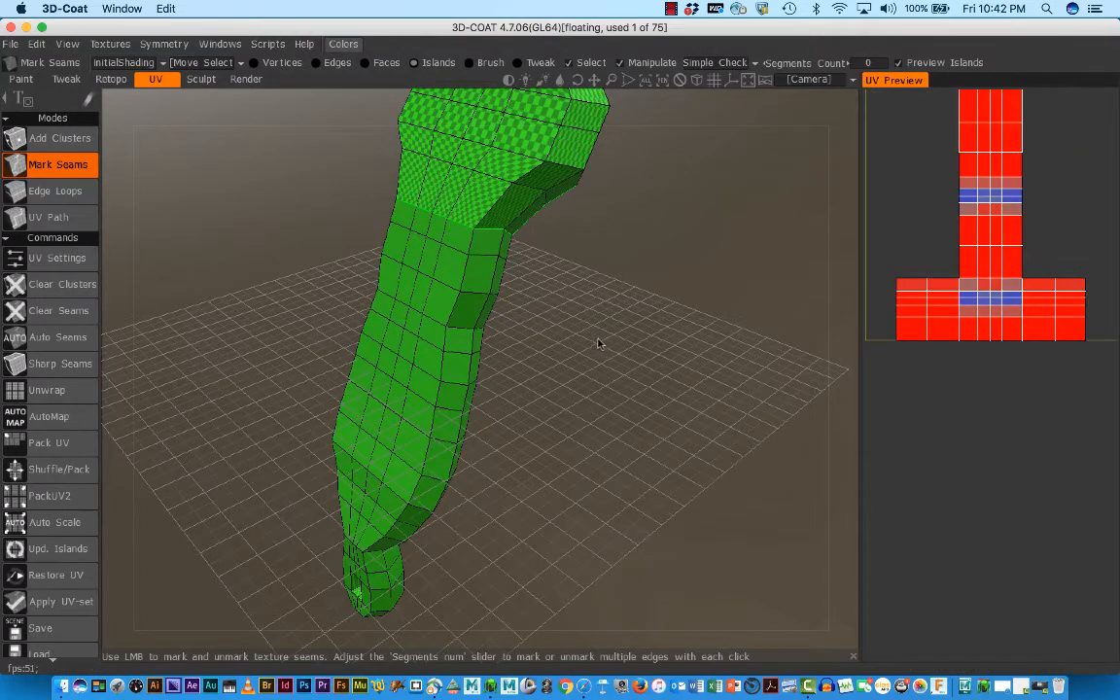
{"action": "left_click_drag", "start_coordinate": [596, 348], "coordinate": [595, 323]}
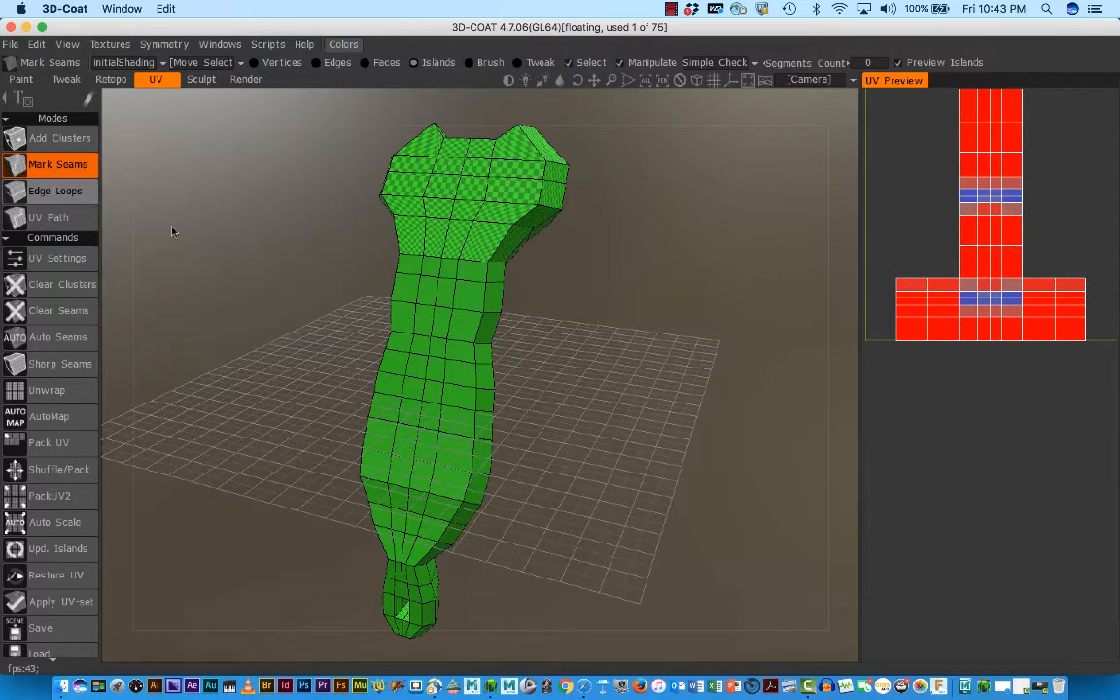
{"action": "left_click", "coordinate": [29, 190]}
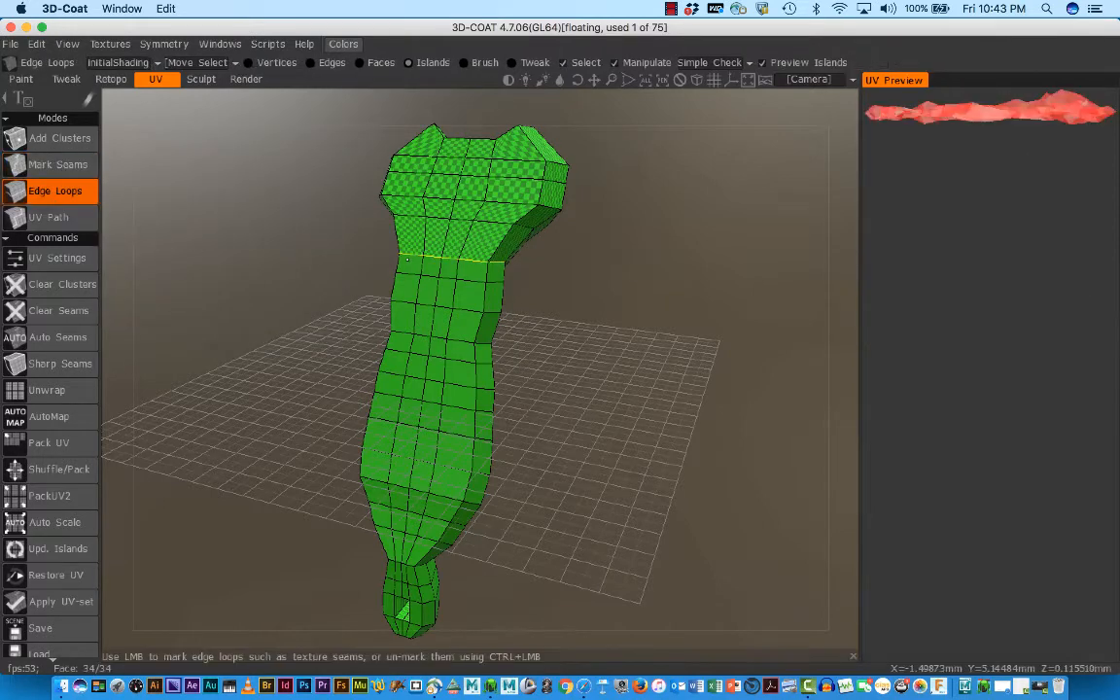
{"action": "left_click", "coordinate": [406, 259]}
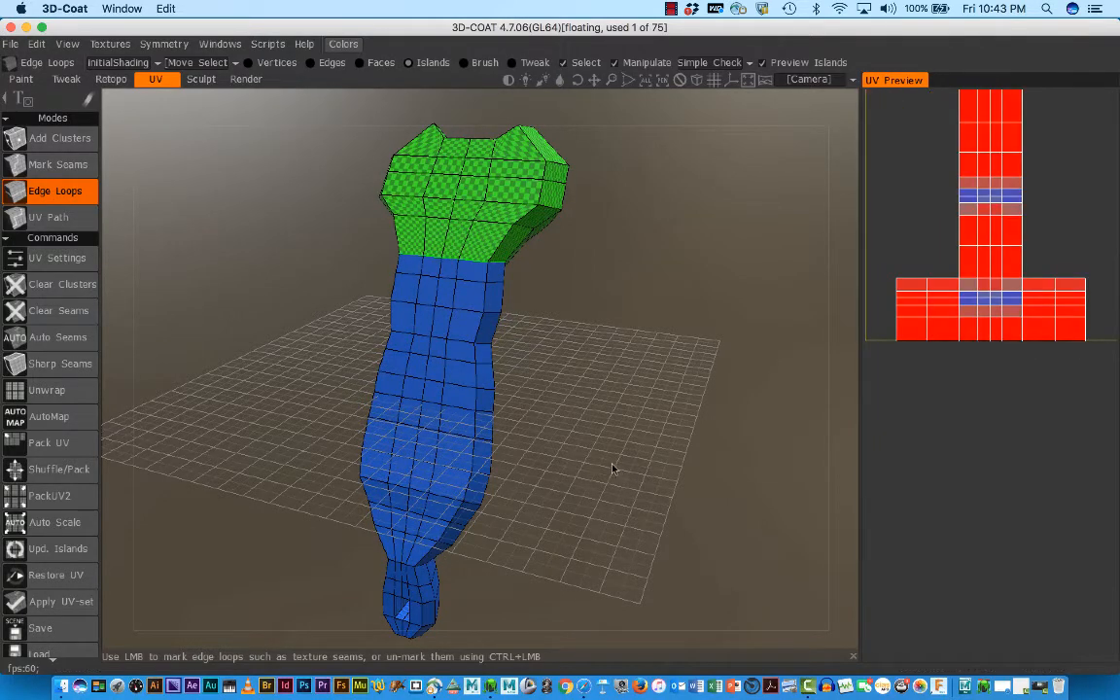
Replace the neck seam with the edge loop one row of faces lower
{"action": "left_click_drag", "start_coordinate": [613, 470], "coordinate": [271, 407]}
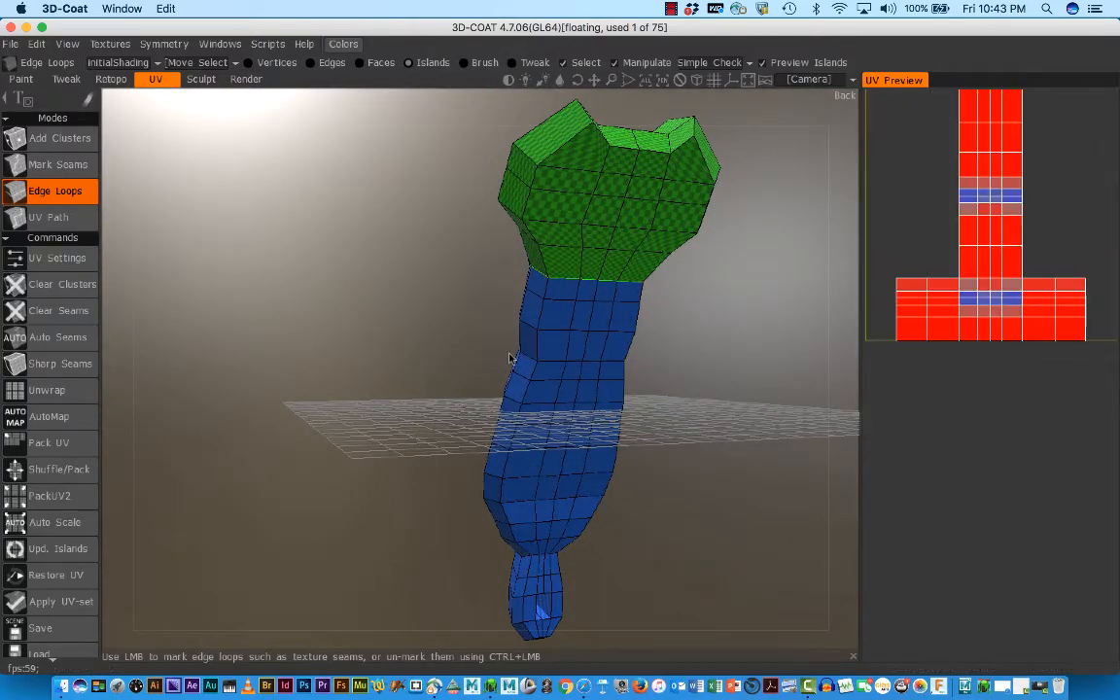
{"action": "left_click_drag", "start_coordinate": [510, 356], "coordinate": [871, 404]}
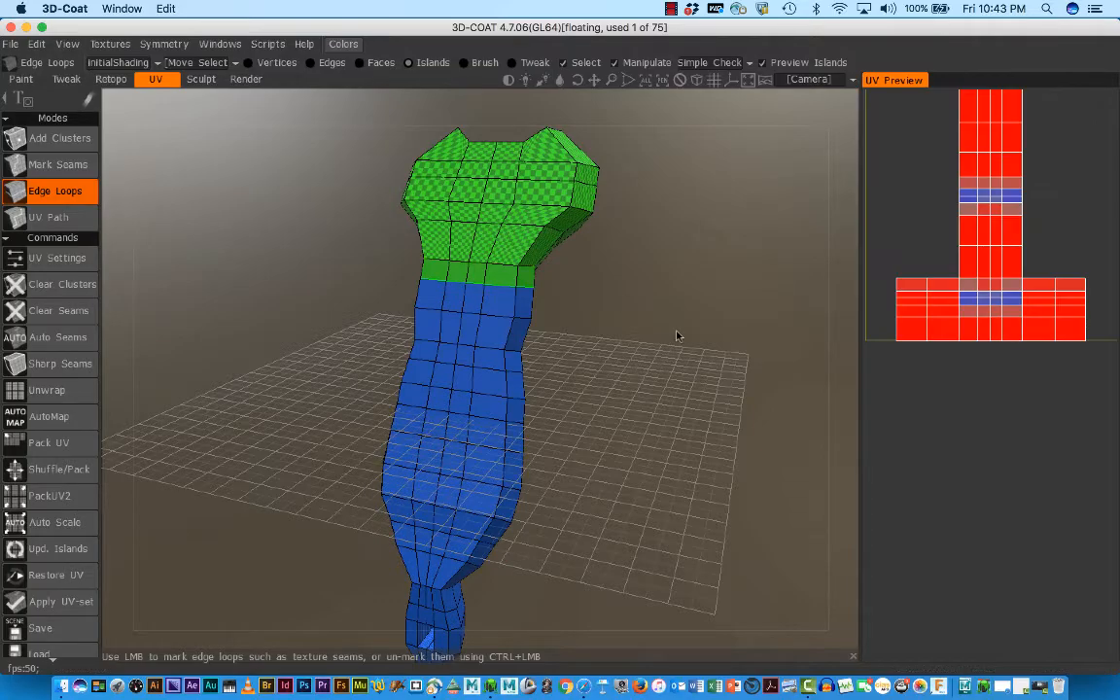
{"action": "left_click_drag", "start_coordinate": [677, 336], "coordinate": [702, 368]}
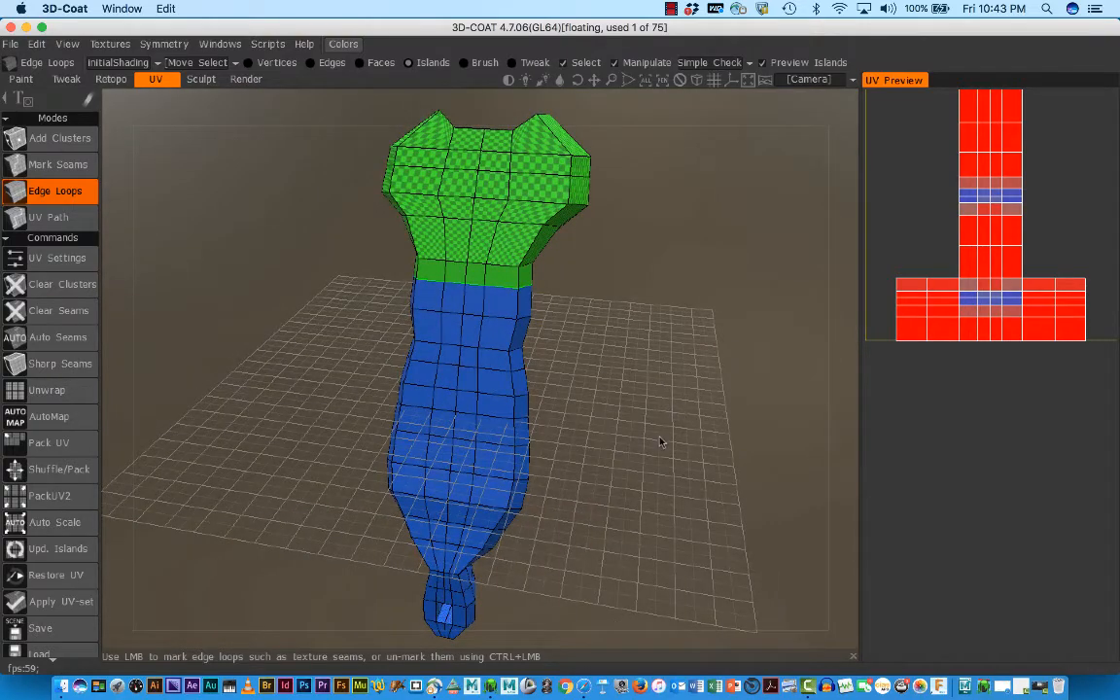
Mark an edge-loop seam where the sternum's body meets the small lower tip
{"action": "left_click_drag", "start_coordinate": [663, 442], "coordinate": [597, 373]}
{"action": "right_click_drag", "start_coordinate": [597, 372], "coordinate": [684, 377]}
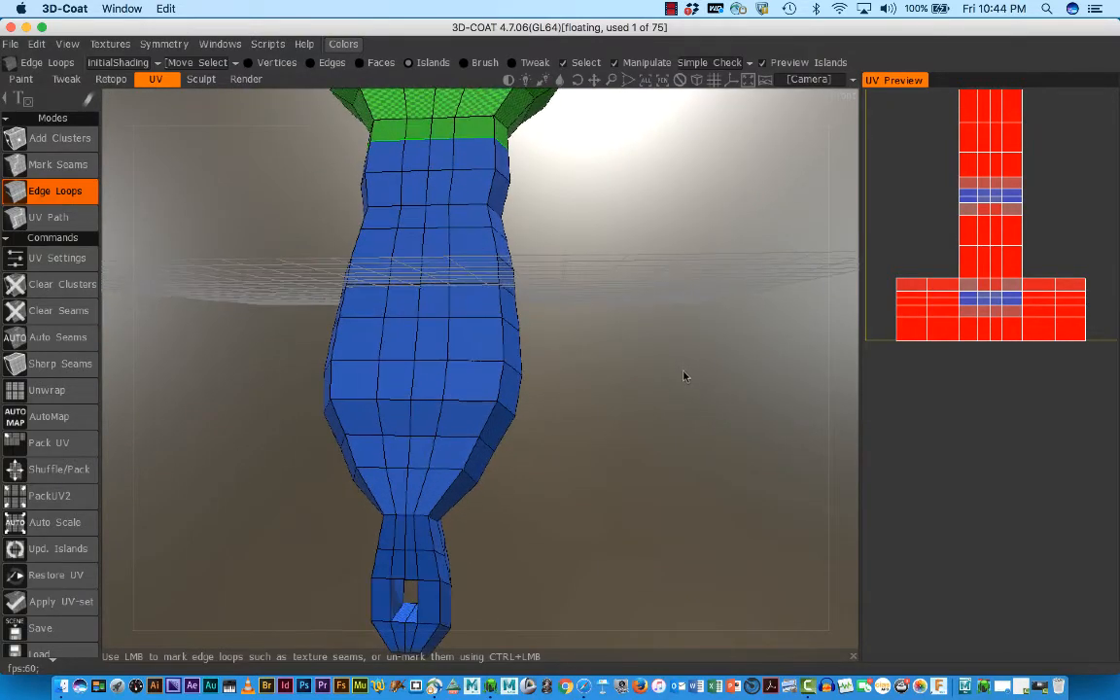
{"action": "middle_click_drag", "start_coordinate": [685, 377], "coordinate": [678, 344]}
{"action": "left_click_drag", "start_coordinate": [679, 345], "coordinate": [671, 380]}
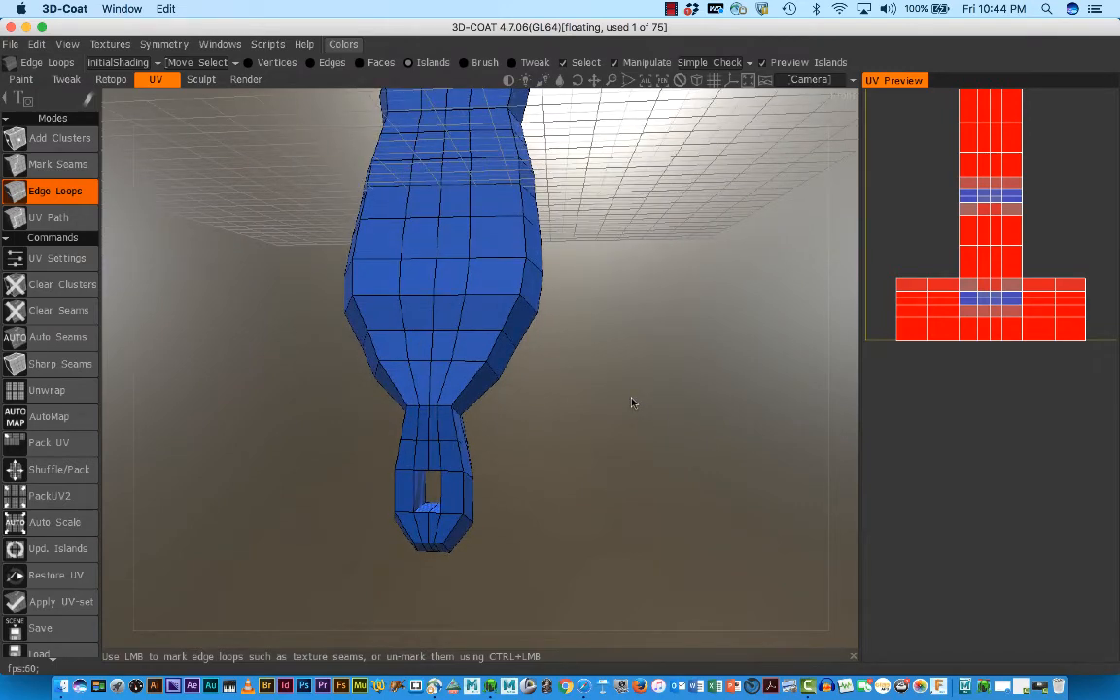
{"action": "left_click_drag", "start_coordinate": [634, 403], "coordinate": [637, 499]}
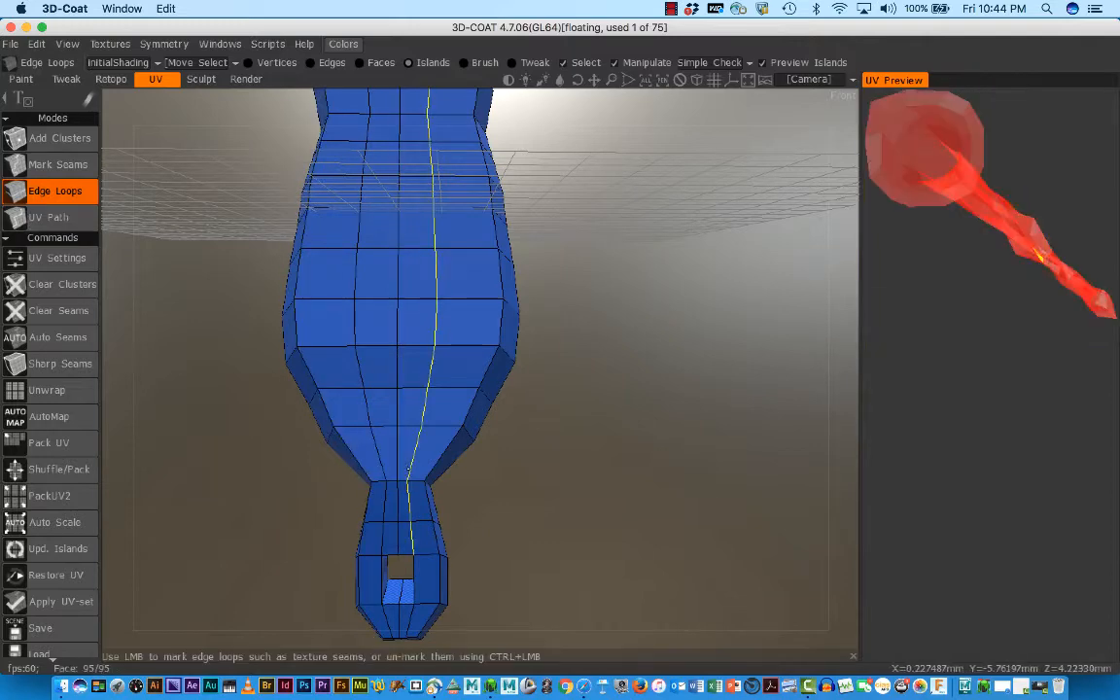
{"action": "left_click", "coordinate": [398, 482]}
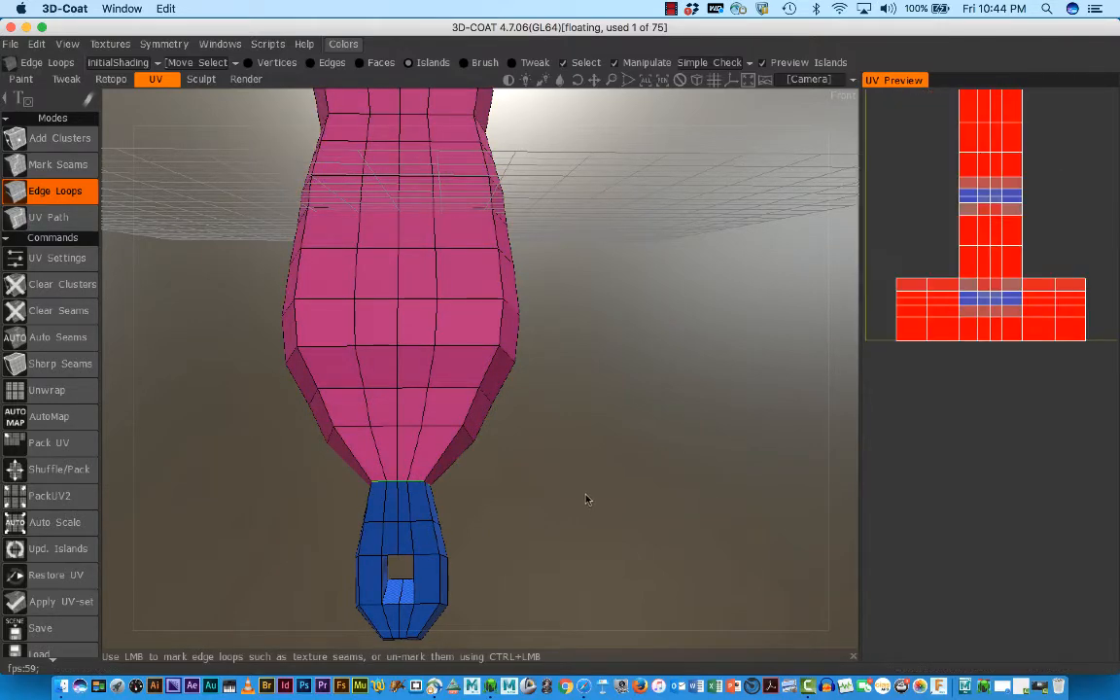
Mark a vertical edge-loop seam down the middle of the back of the sternum's body
{"action": "left_click_drag", "start_coordinate": [585, 500], "coordinate": [570, 520]}
{"action": "mouse_move", "coordinate": [641, 520]}
{"action": "left_mouse_down"}
{"action": "mouse_move", "coordinate": [680, 518]}
{"action": "mouse_move", "coordinate": [255, 514]}
{"action": "mouse_move", "coordinate": [645, 512]}
{"action": "mouse_move", "coordinate": [255, 504]}
{"action": "mouse_move", "coordinate": [534, 504]}
{"action": "mouse_move", "coordinate": [634, 540]}
{"action": "left_mouse_up"}
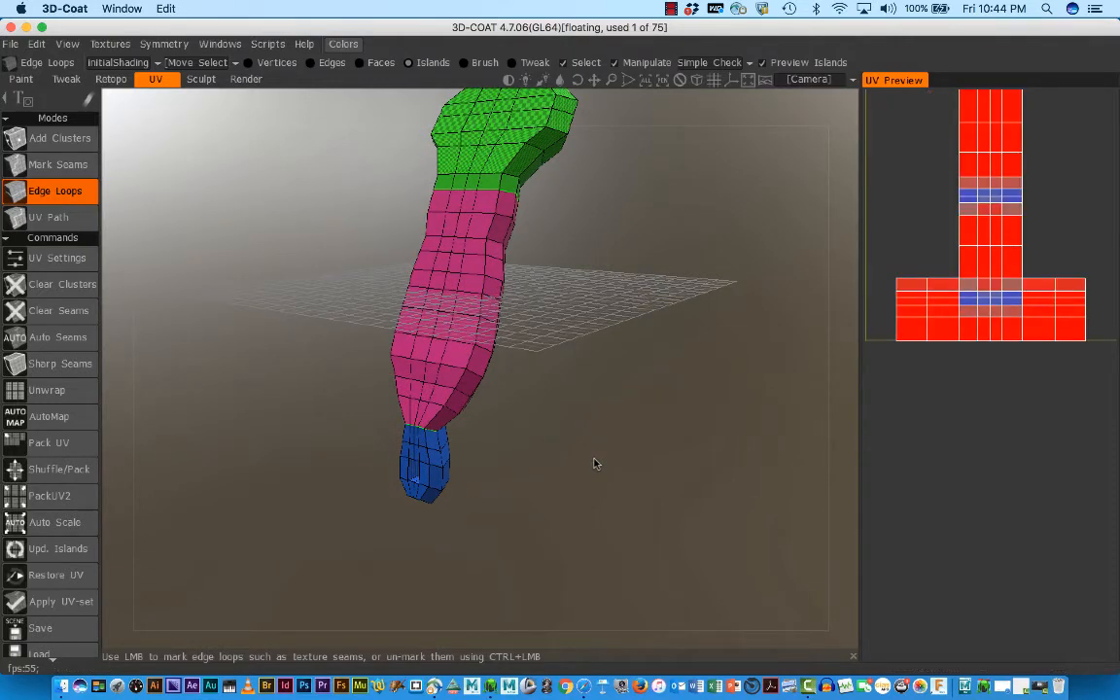
{"action": "left_click_drag", "start_coordinate": [595, 464], "coordinate": [209, 444]}
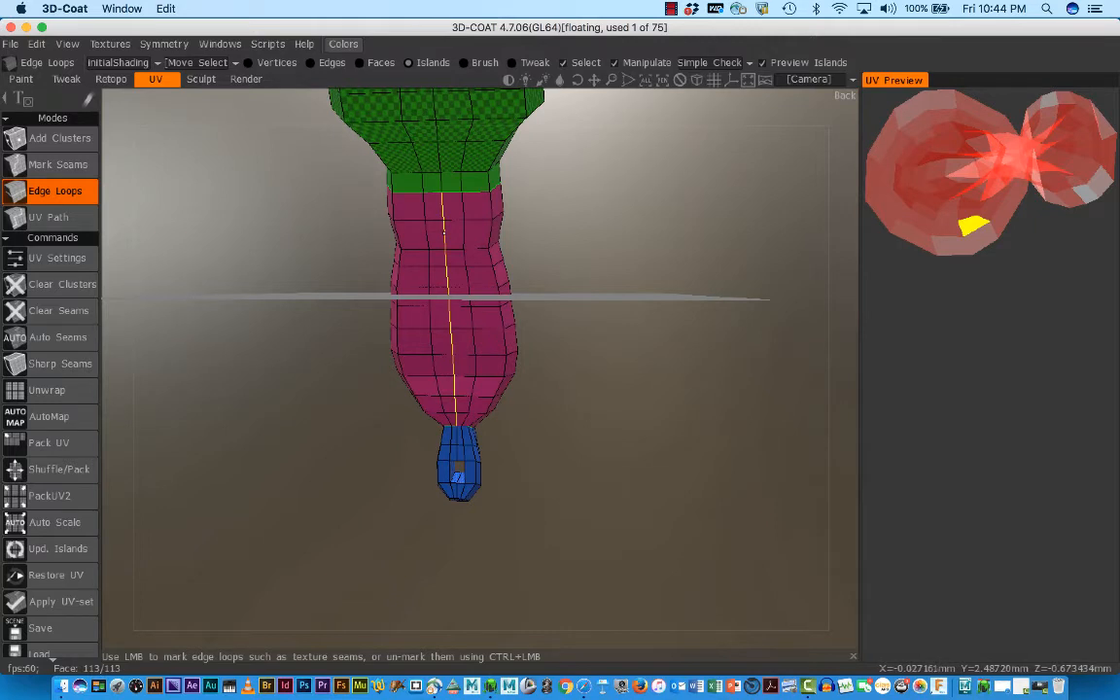
{"action": "left_click", "coordinate": [444, 231]}
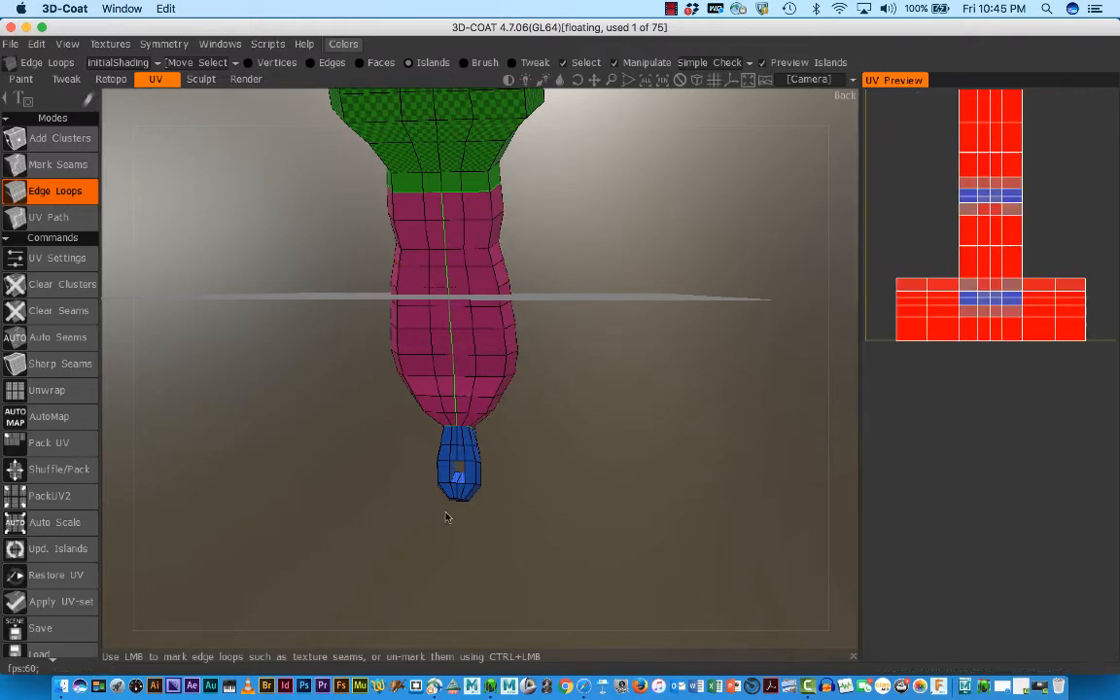
Mark an edge-loop seam around the top surface of the sternum's head, separating the notched upper faces
{"action": "left_click_drag", "start_coordinate": [515, 540], "coordinate": [717, 525]}
{"action": "left_click_drag", "start_coordinate": [568, 473], "coordinate": [653, 530]}
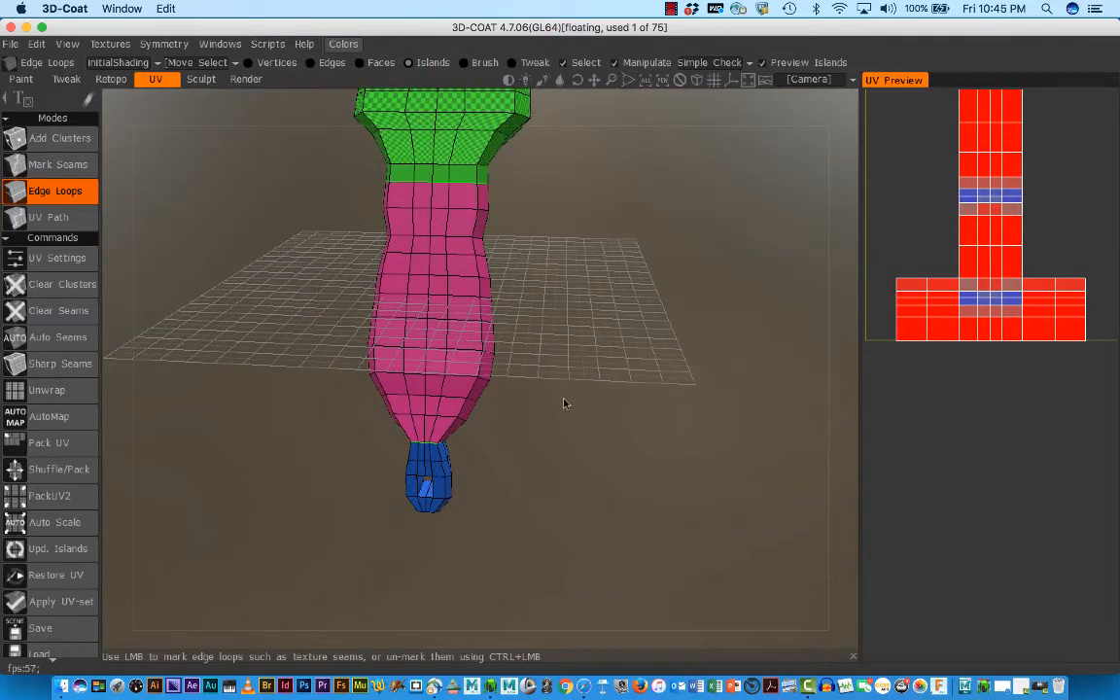
{"action": "left_click_drag", "start_coordinate": [584, 437], "coordinate": [259, 564]}
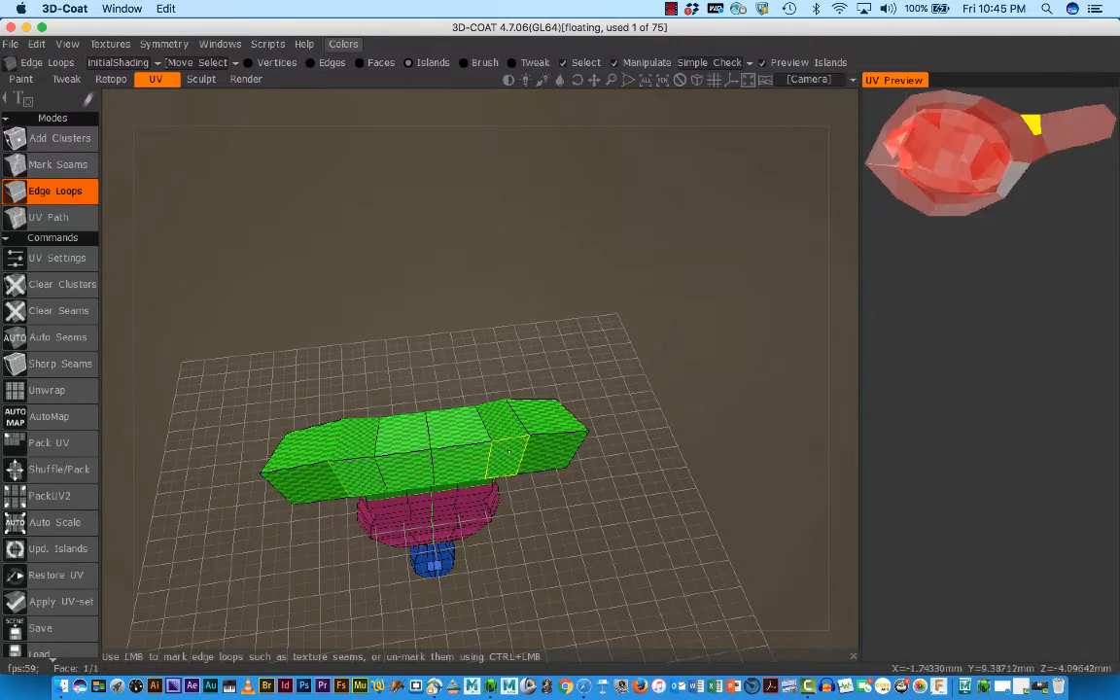
{"action": "left_click", "coordinate": [507, 450]}
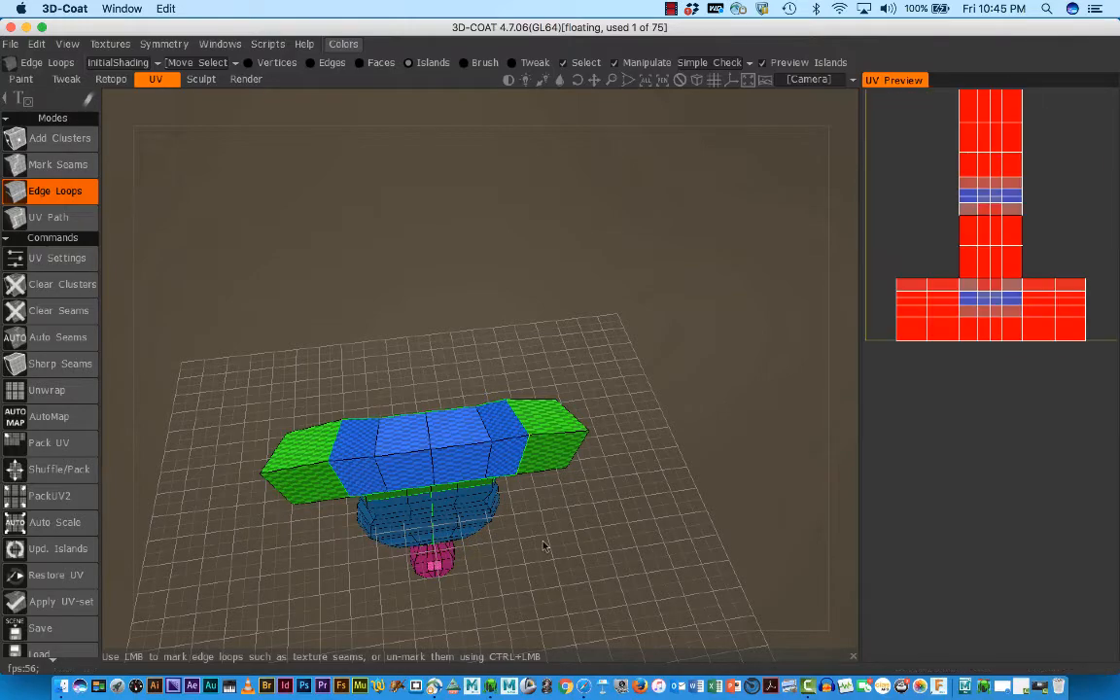
Mark a vertical seam down the middle of the back of the sternum's head, from the top faces to the neck
{"action": "left_click_drag", "start_coordinate": [545, 546], "coordinate": [253, 282]}
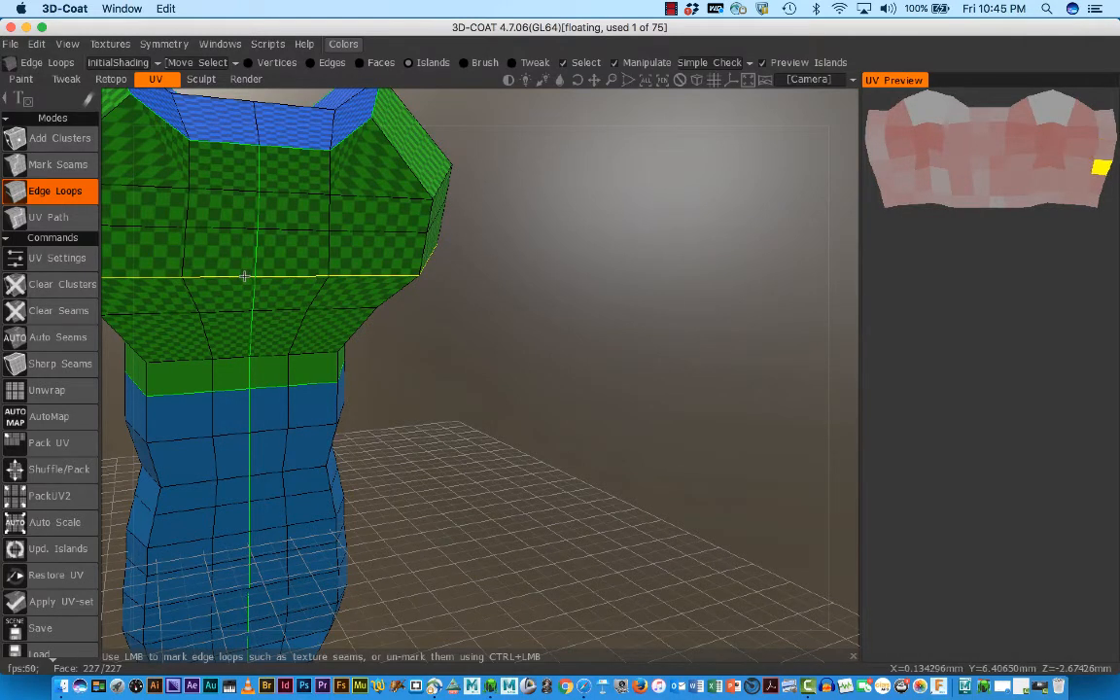
{"action": "left_click_drag", "start_coordinate": [244, 276], "coordinate": [276, 337], "text": "alt"}
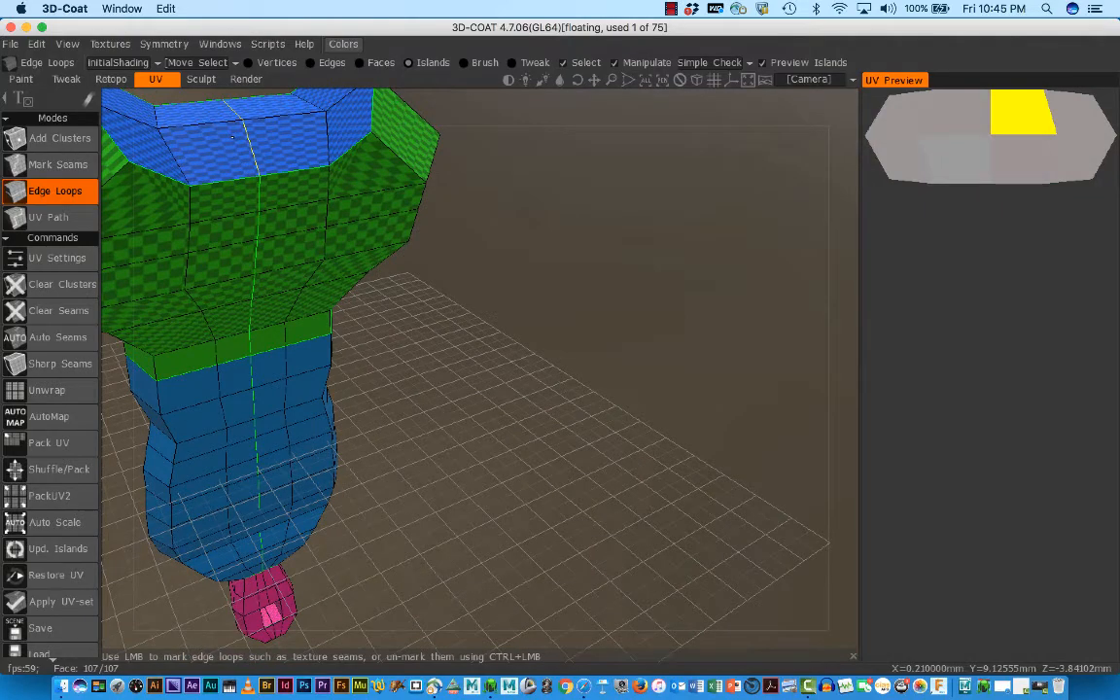
{"action": "left_click_drag", "start_coordinate": [335, 424], "coordinate": [693, 478], "text": "alt"}
{"action": "right_click_drag", "start_coordinate": [682, 478], "coordinate": [488, 450], "text": "alt"}
{"action": "left_click_drag", "start_coordinate": [565, 468], "coordinate": [300, 353], "text": "alt"}
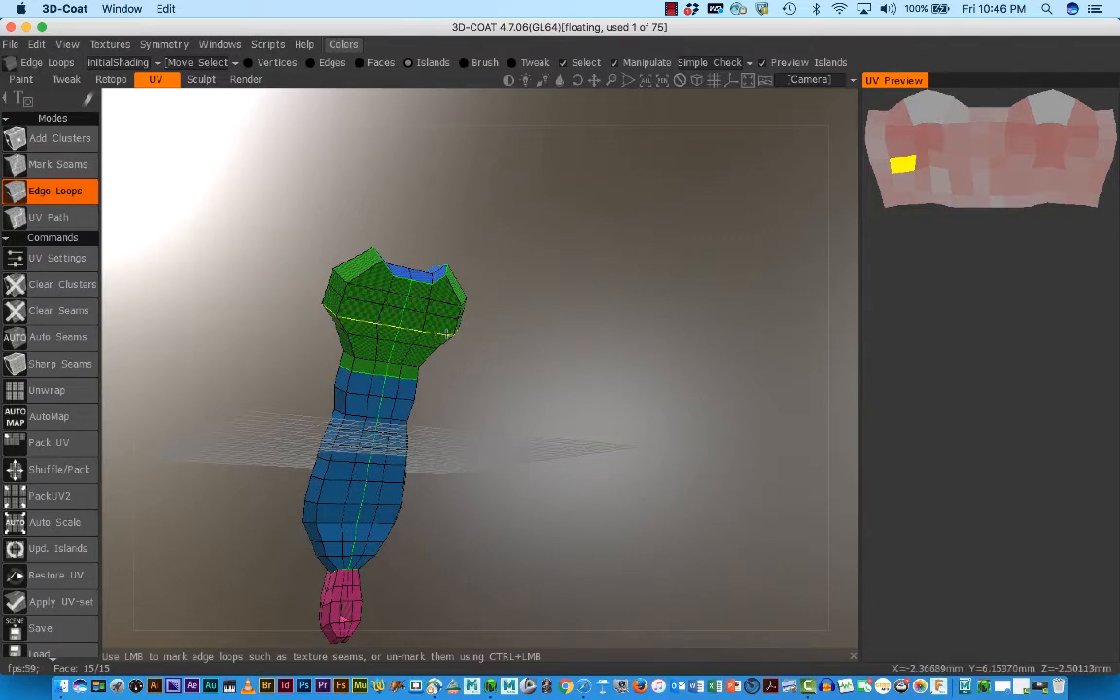
Inspect the marked seams on the sternum's head, neck and body from the back and the front
{"action": "scroll", "coordinate": [657, 327], "scroll_direction": "up", "scroll_amount": 5}
{"action": "scroll", "coordinate": [554, 326], "scroll_direction": "down", "scroll_amount": 5}
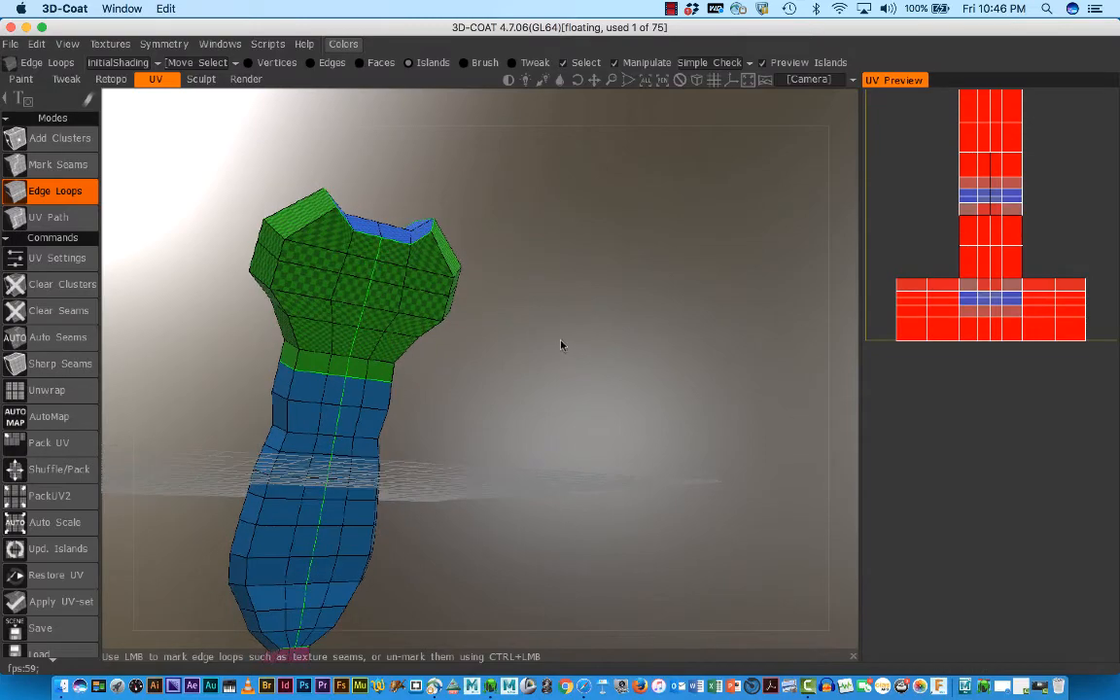
{"action": "left_click_drag", "start_coordinate": [563, 346], "coordinate": [491, 182]}
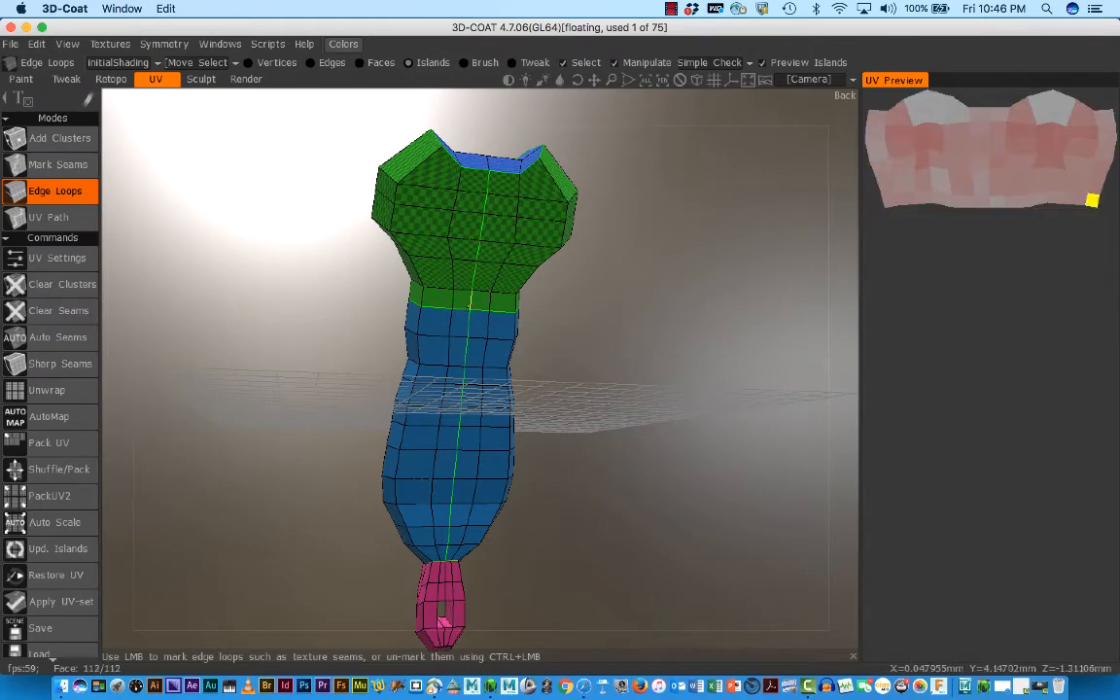
{"action": "left_click", "coordinate": [483, 318]}
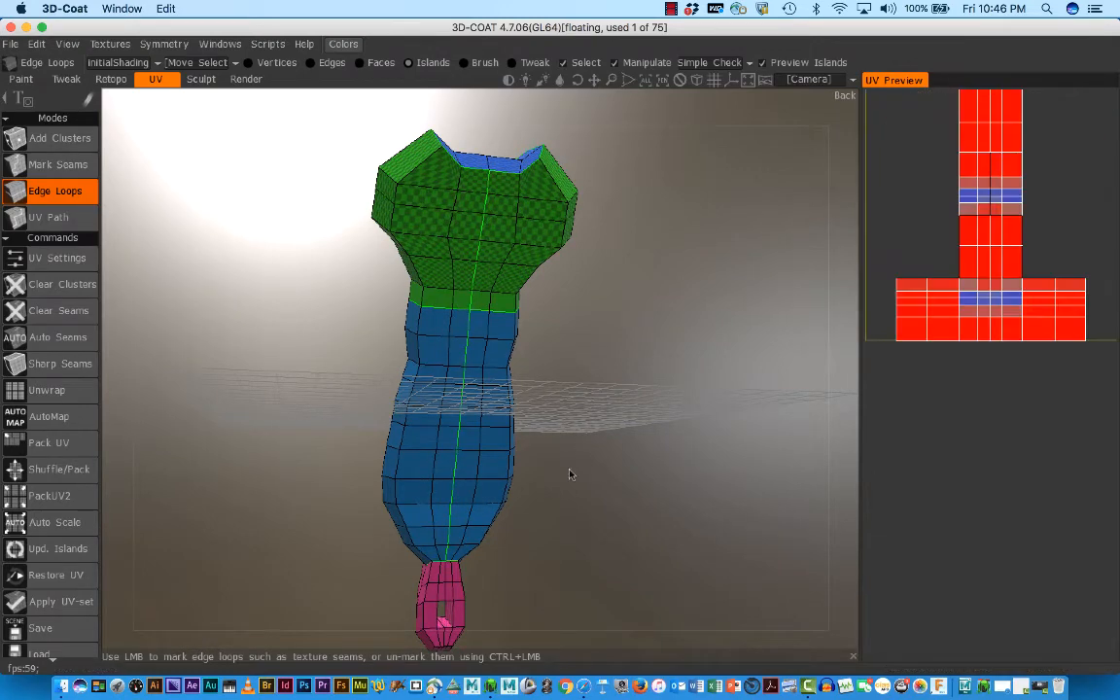
{"action": "left_click_drag", "start_coordinate": [572, 513], "coordinate": [645, 442]}
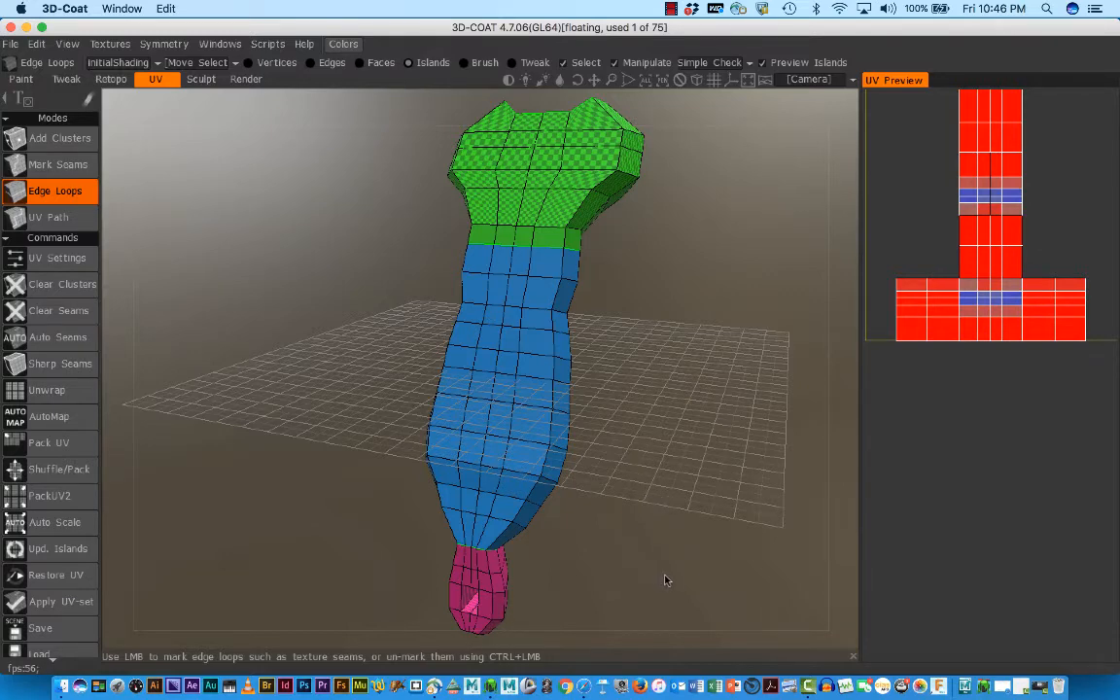
Mark edge-loop seams around the flat end faces at the very bottom of the sternum's small tip
{"action": "mouse_move", "coordinate": [668, 577]}
{"action": "right_mouse_down"}
{"action": "mouse_move", "coordinate": [667, 548]}
{"action": "mouse_move", "coordinate": [672, 585]}
{"action": "right_mouse_up"}
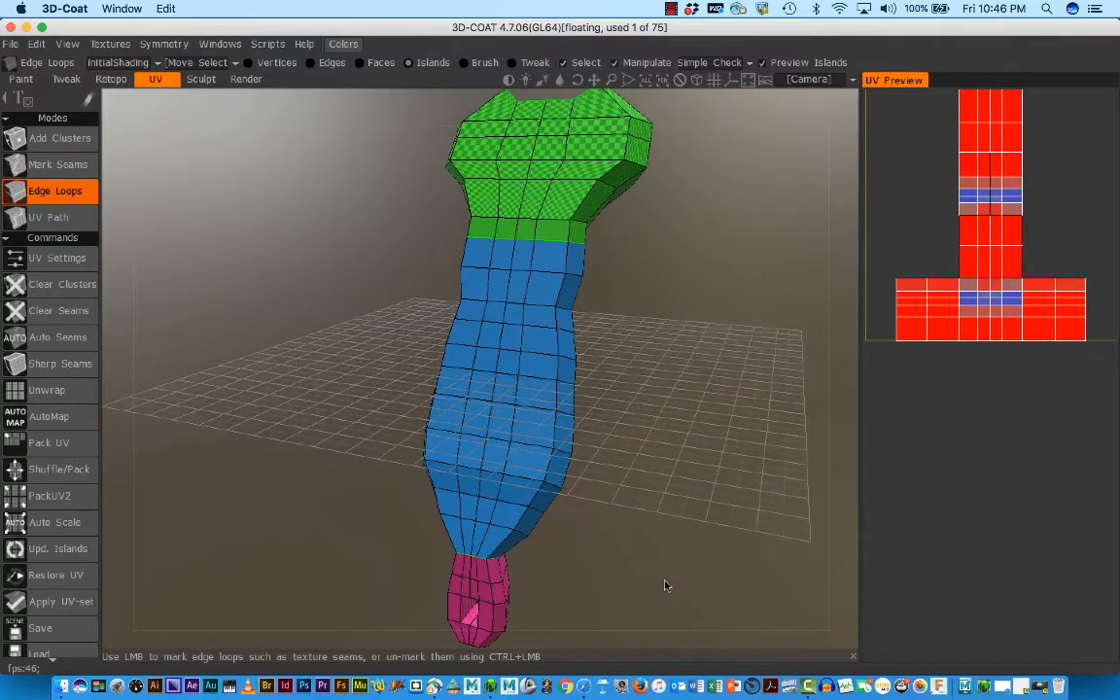
{"action": "left_click_drag", "start_coordinate": [662, 585], "coordinate": [477, 282]}
{"action": "left_click_drag", "start_coordinate": [476, 277], "coordinate": [642, 312]}
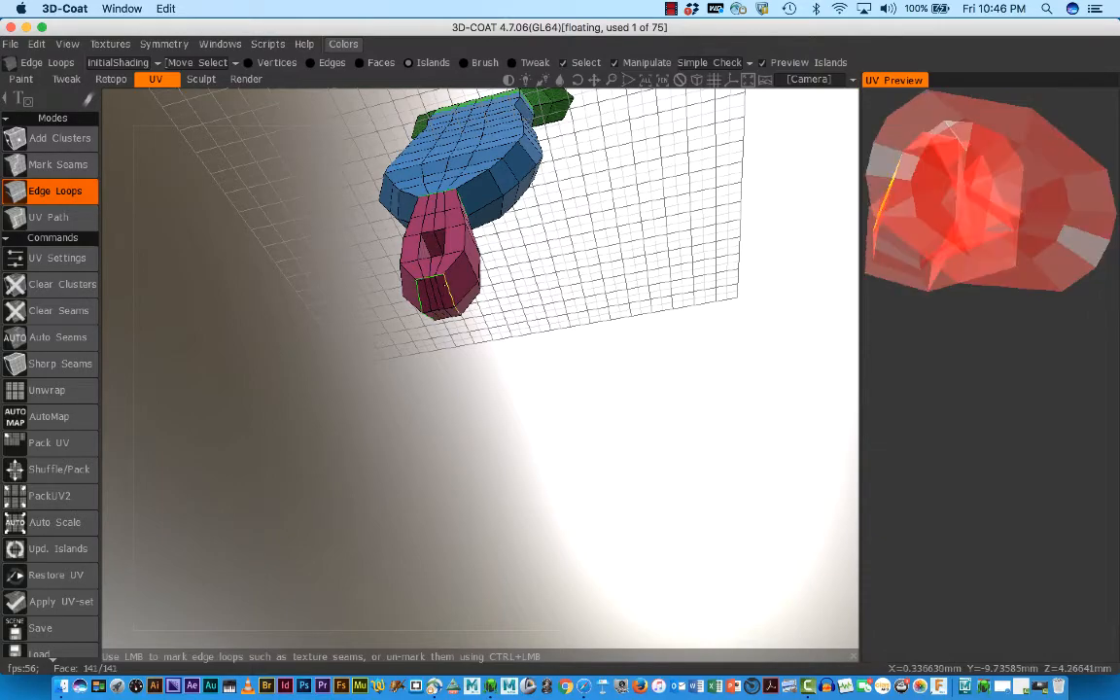
{"action": "left_click_drag", "start_coordinate": [547, 434], "coordinate": [493, 250]}
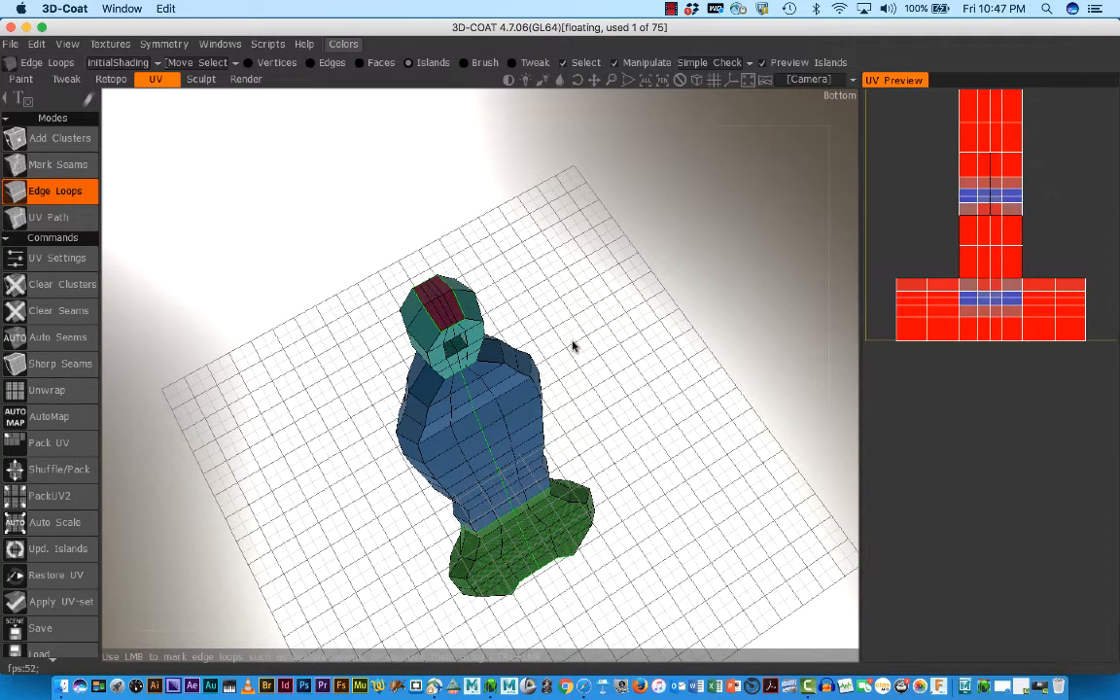
Mark a vertical edge-loop seam down the middle of the small tip, above and below its hole
{"action": "left_click_drag", "start_coordinate": [572, 345], "coordinate": [572, 420]}
{"action": "left_click_drag", "start_coordinate": [596, 250], "coordinate": [194, 189]}
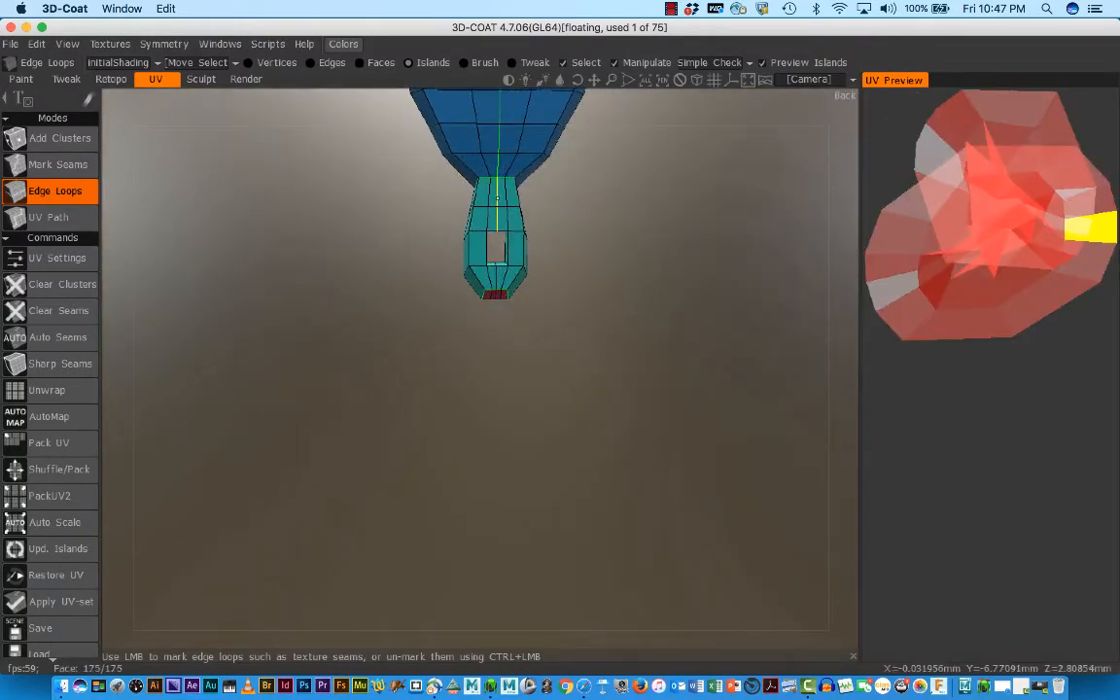
{"action": "left_click", "coordinate": [497, 272]}
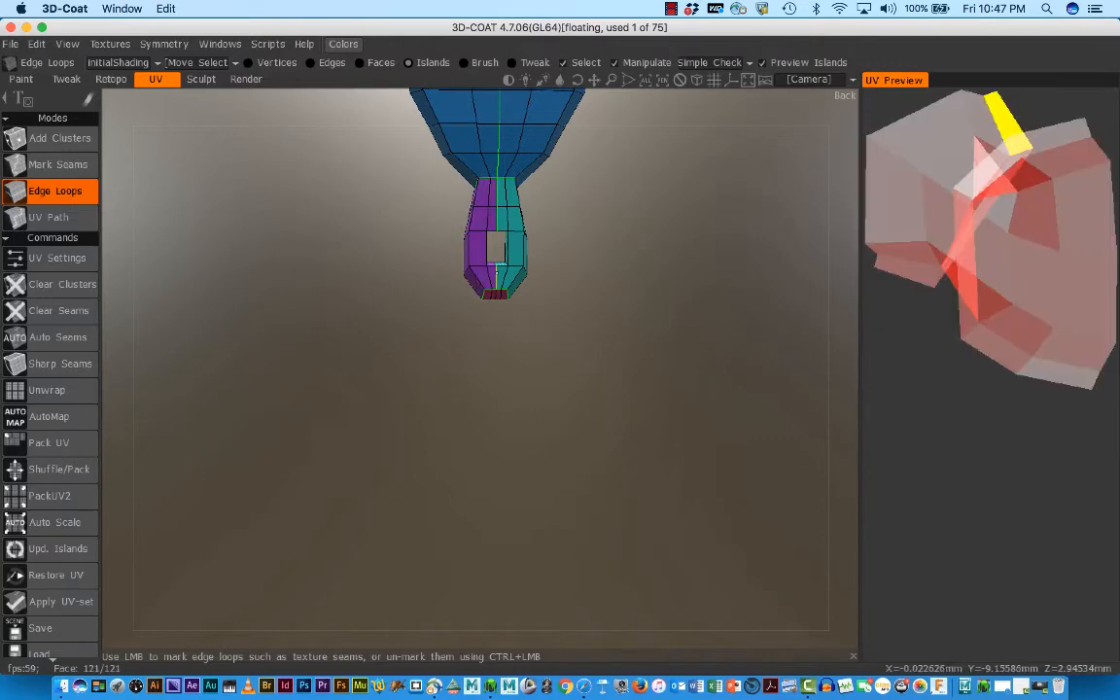
{"action": "left_click_drag", "start_coordinate": [499, 295], "coordinate": [724, 374]}
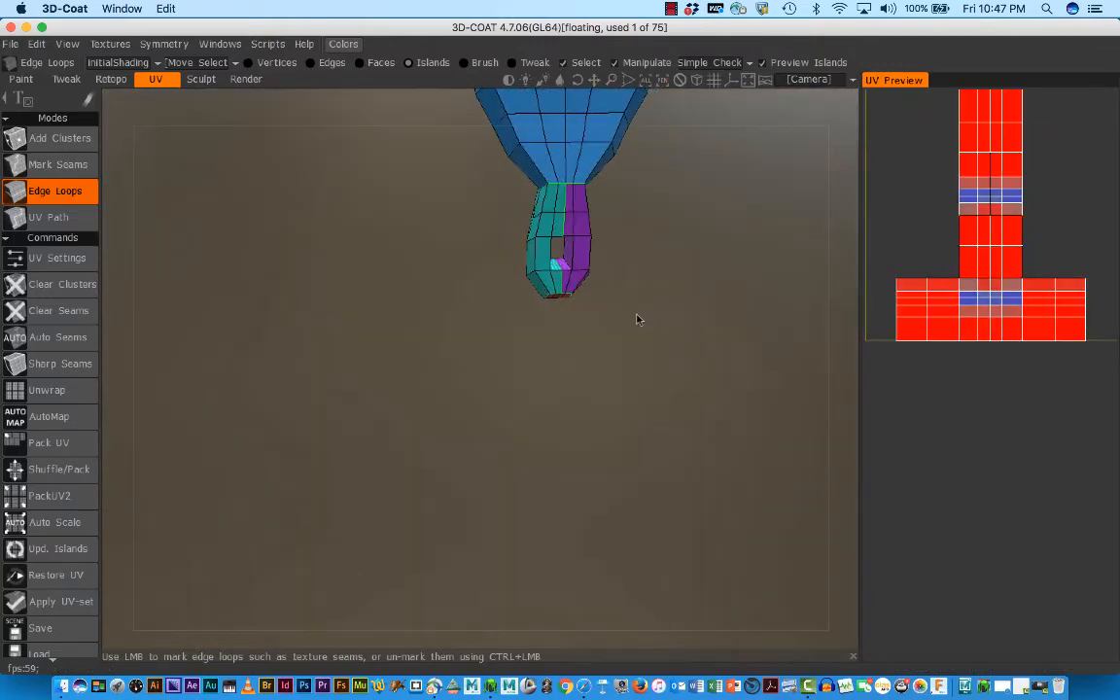
Mark edge-loop seams along the rim of the hole on the front of the small tip
{"action": "left_click_drag", "start_coordinate": [595, 347], "coordinate": [569, 391]}
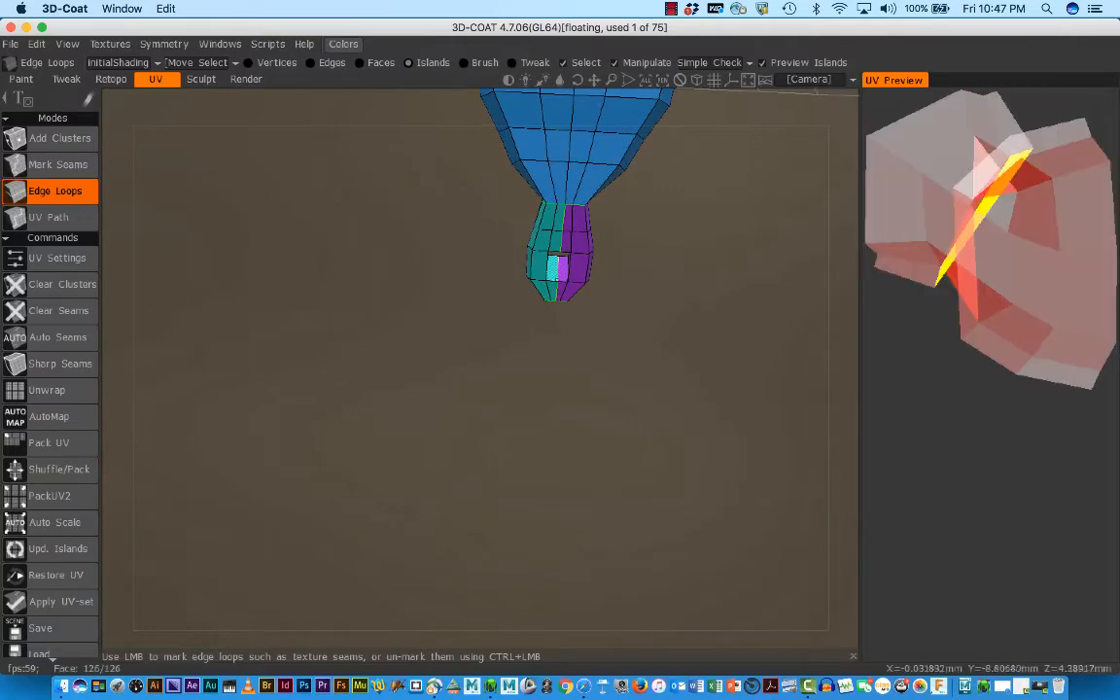
{"action": "left_click_drag", "start_coordinate": [608, 324], "coordinate": [574, 284]}
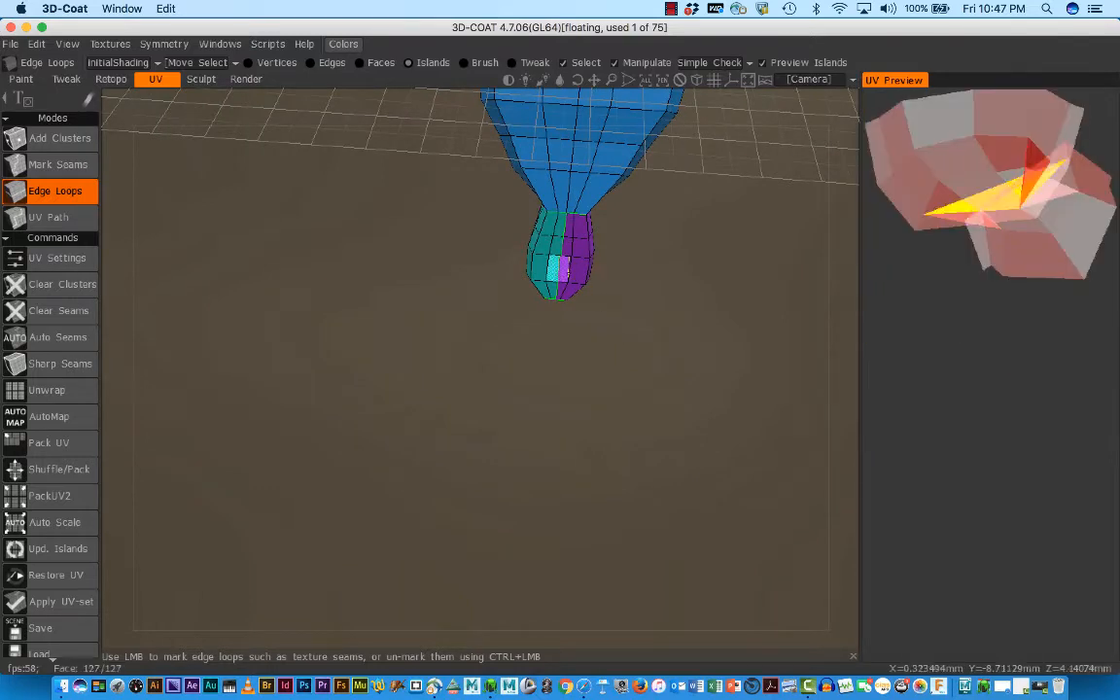
{"action": "left_click_drag", "start_coordinate": [598, 305], "coordinate": [602, 175]}
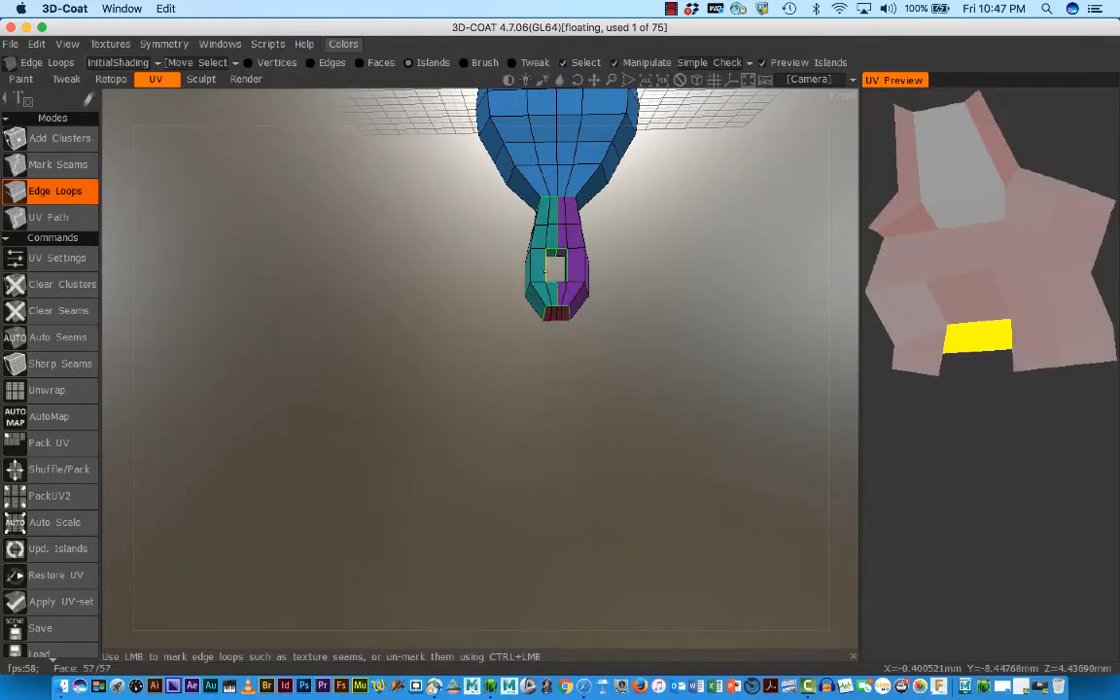
Unmark the single seam edge crossing the upper inner face of the tip's hole with Mark Seams
{"action": "left_click", "coordinate": [55, 164]}
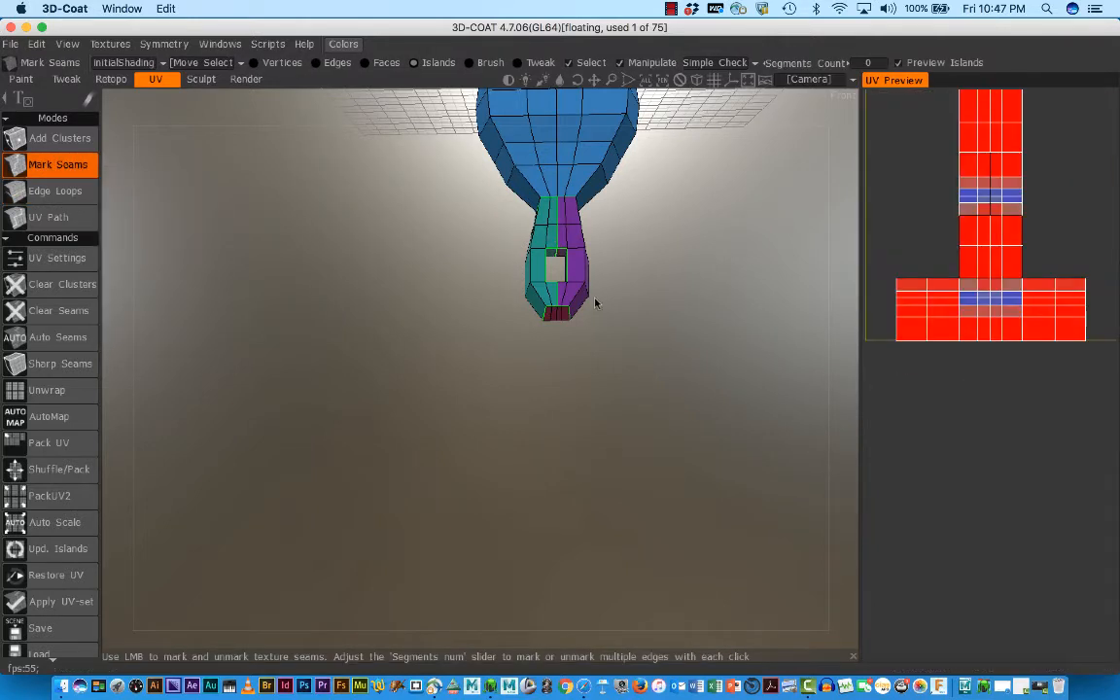
{"action": "right_click_drag", "start_coordinate": [594, 303], "coordinate": [676, 334]}
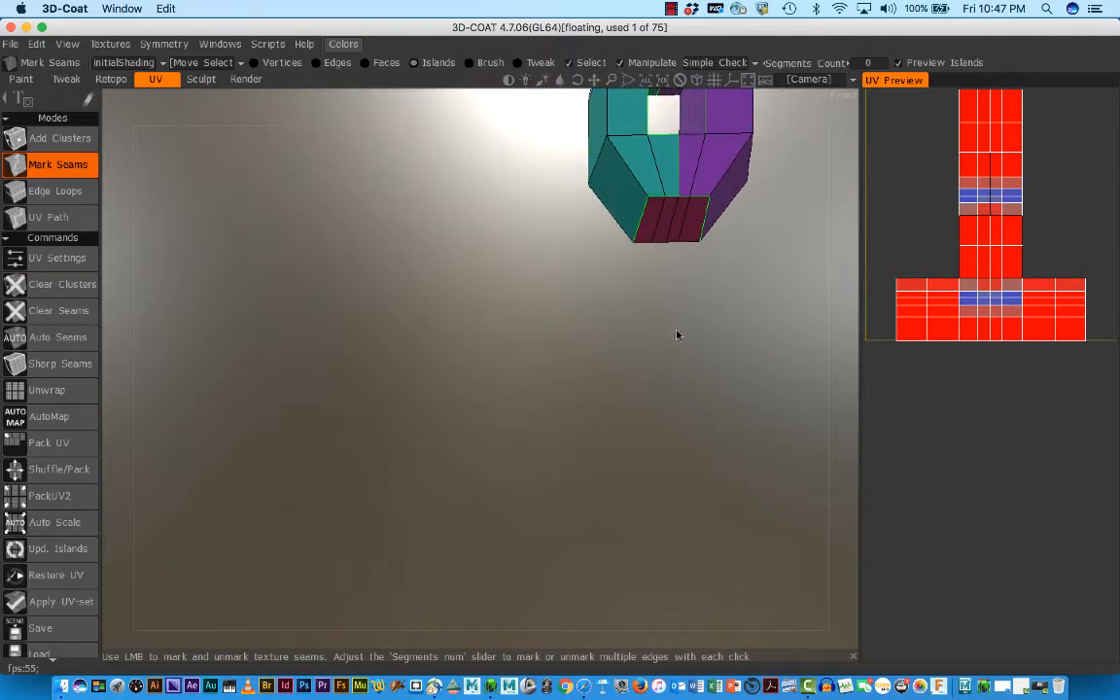
{"action": "middle_click_drag", "start_coordinate": [677, 336], "coordinate": [574, 539]}
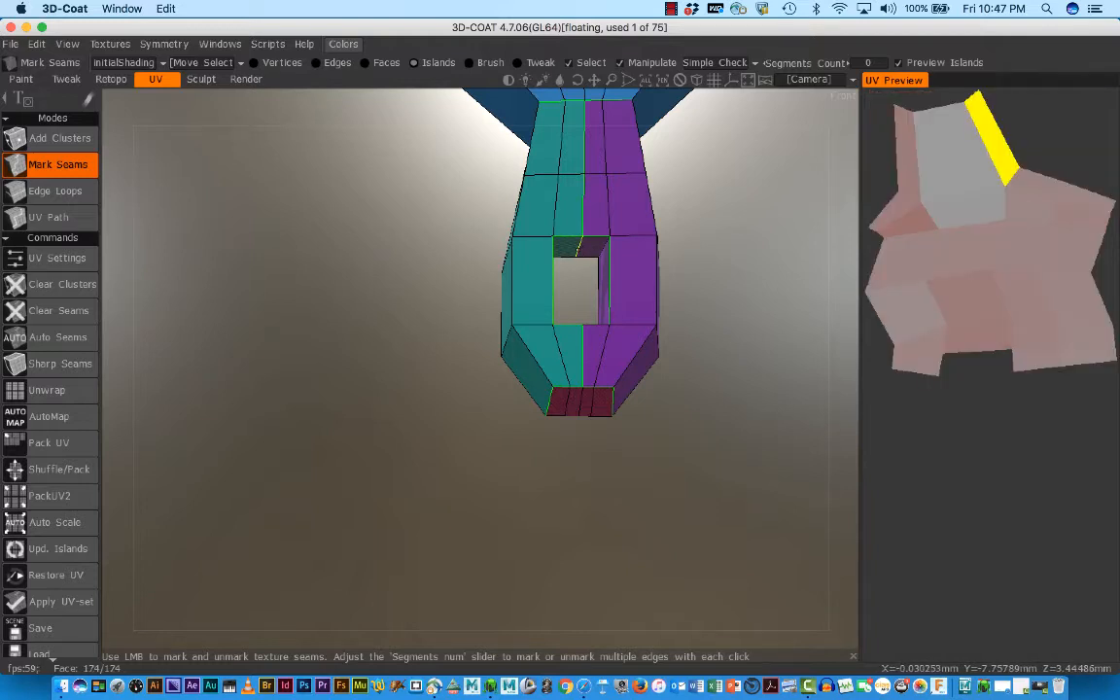
{"action": "left_click", "coordinate": [580, 248]}
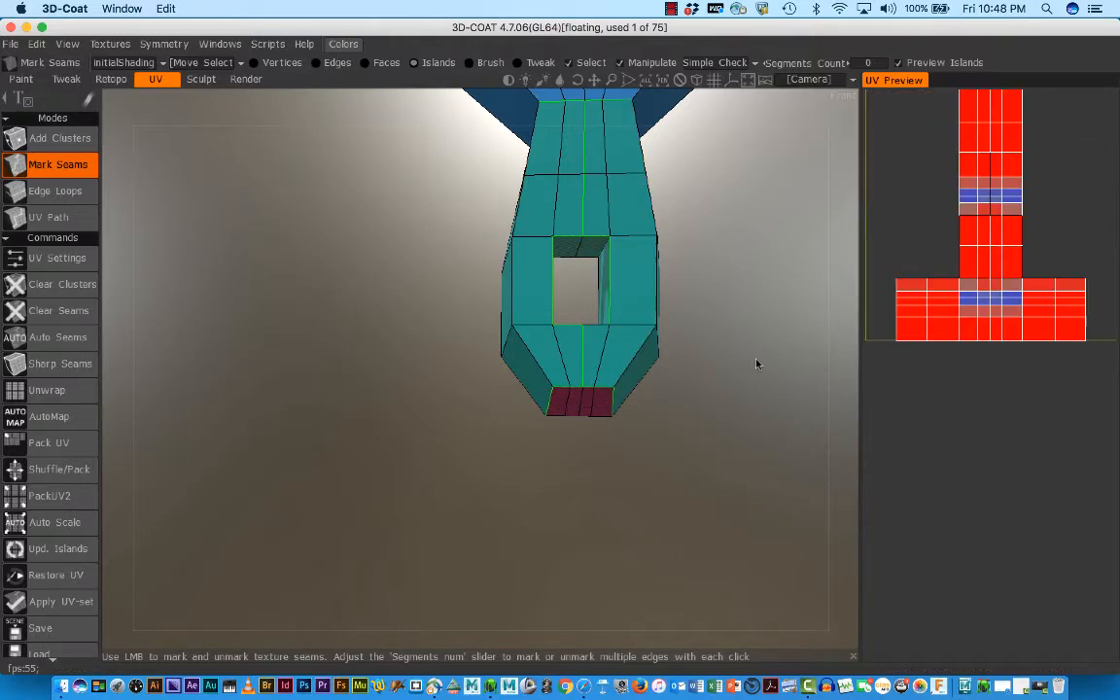
Mark the lower edges of the hole's front opening as seams to complete the rim
{"action": "left_click_drag", "start_coordinate": [757, 360], "coordinate": [756, 483]}
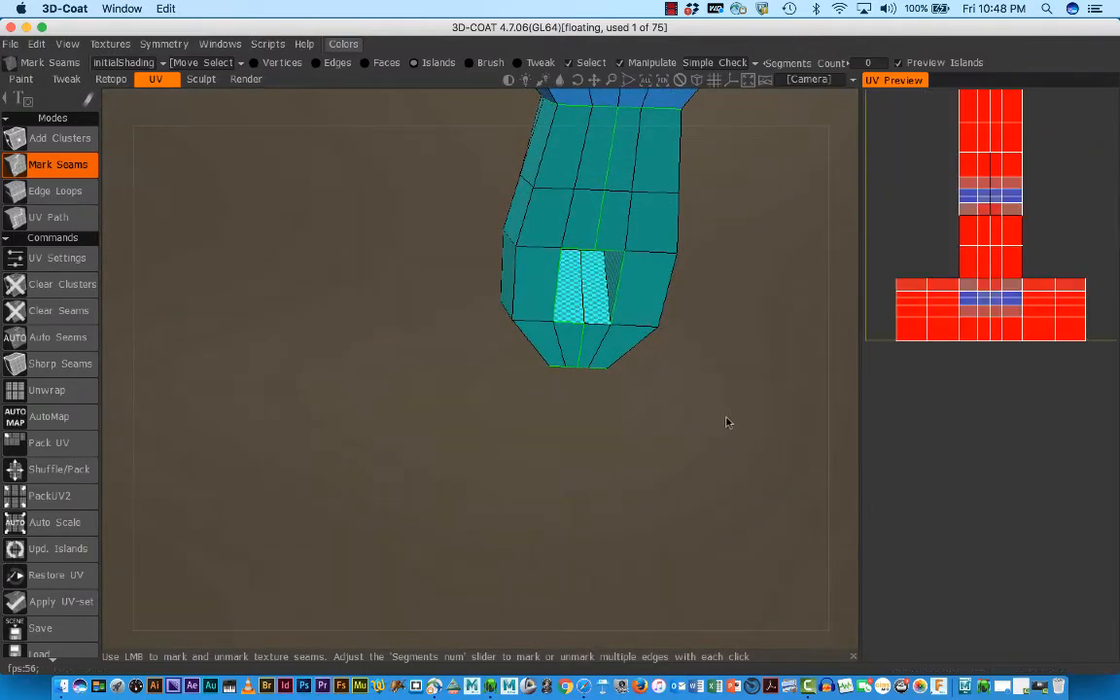
{"action": "left_click_drag", "start_coordinate": [732, 422], "coordinate": [393, 332]}
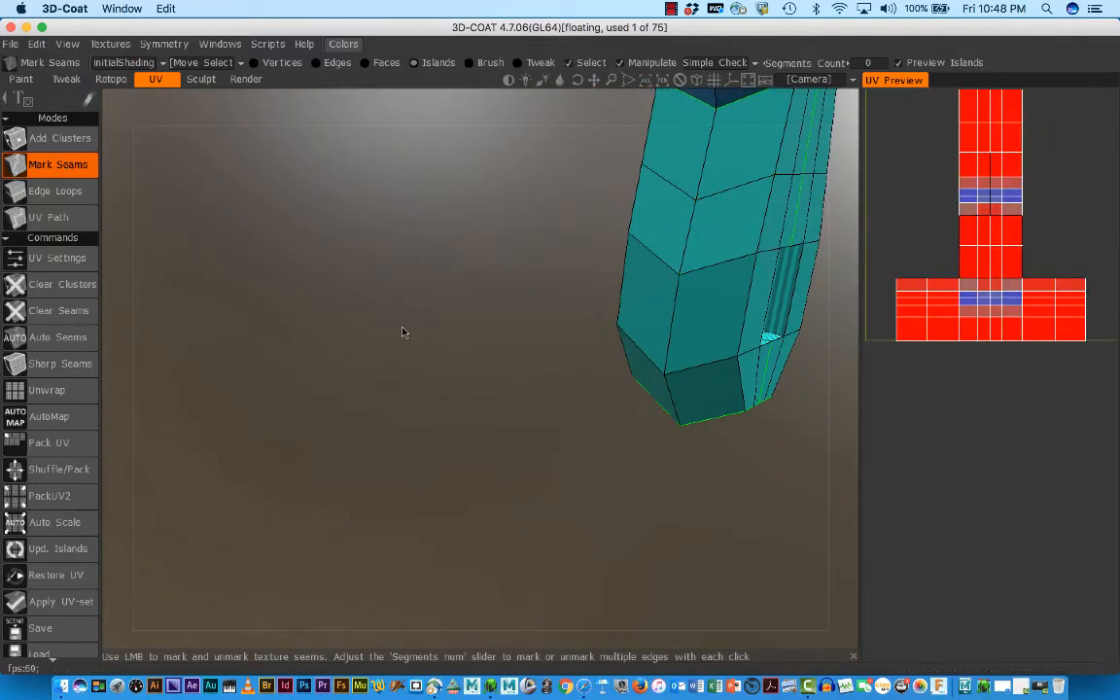
{"action": "left_click_drag", "start_coordinate": [396, 332], "coordinate": [686, 317]}
{"action": "middle_click_drag", "start_coordinate": [687, 318], "coordinate": [702, 337]}
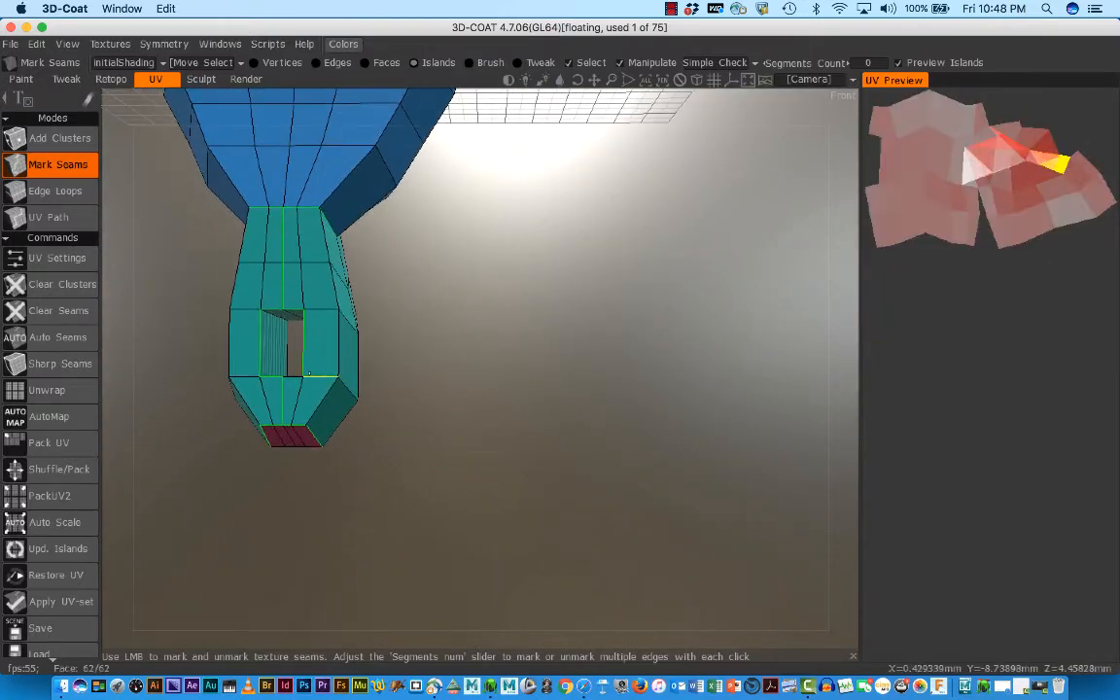
{"action": "left_click", "coordinate": [295, 378]}
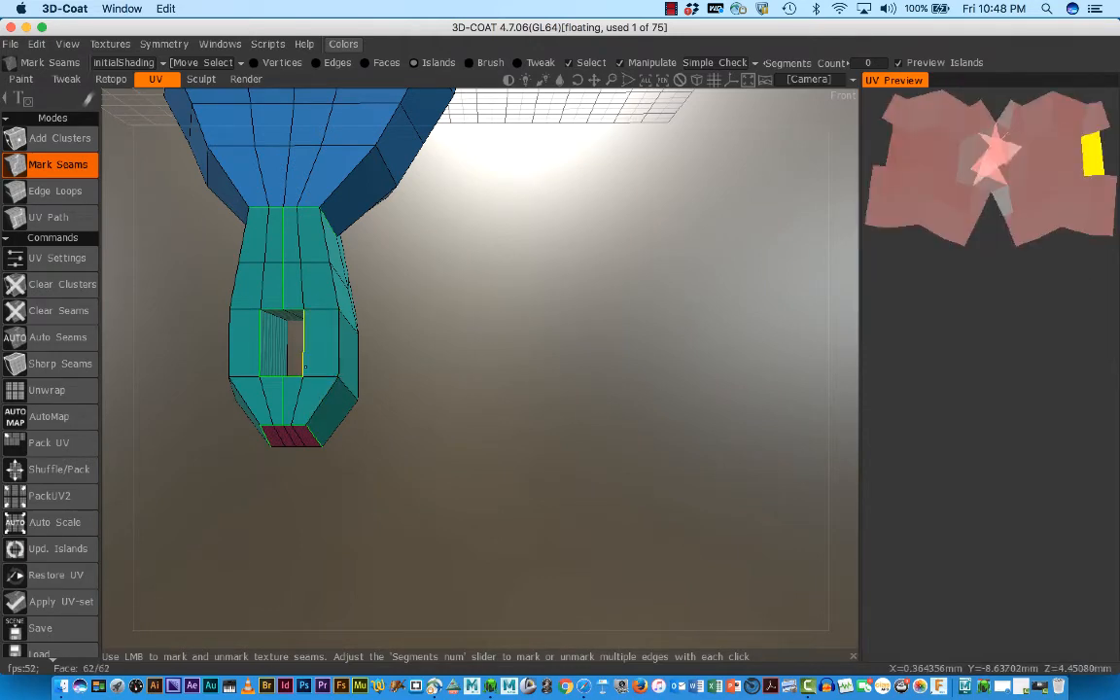
Mark the edges around the hole's back opening as seams, separating its inner walls into their own island
{"action": "left_click_drag", "start_coordinate": [360, 382], "coordinate": [659, 395], "text": "alt"}
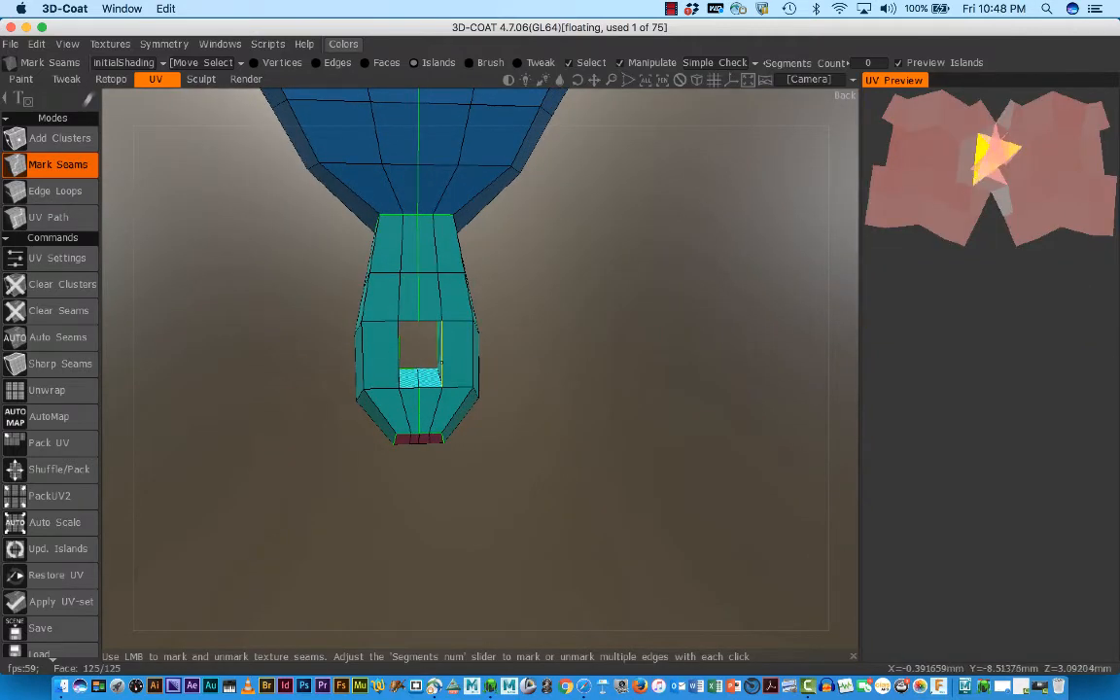
{"action": "left_click", "coordinate": [429, 322]}
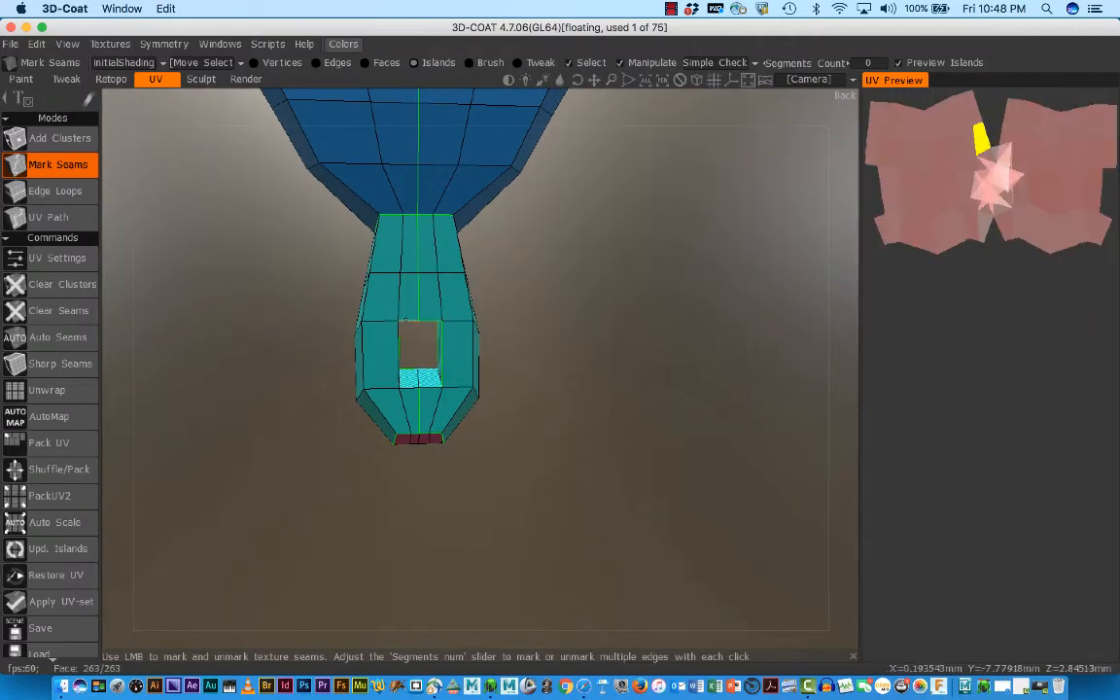
{"action": "left_click", "coordinate": [409, 322]}
{"action": "left_click", "coordinate": [398, 345]}
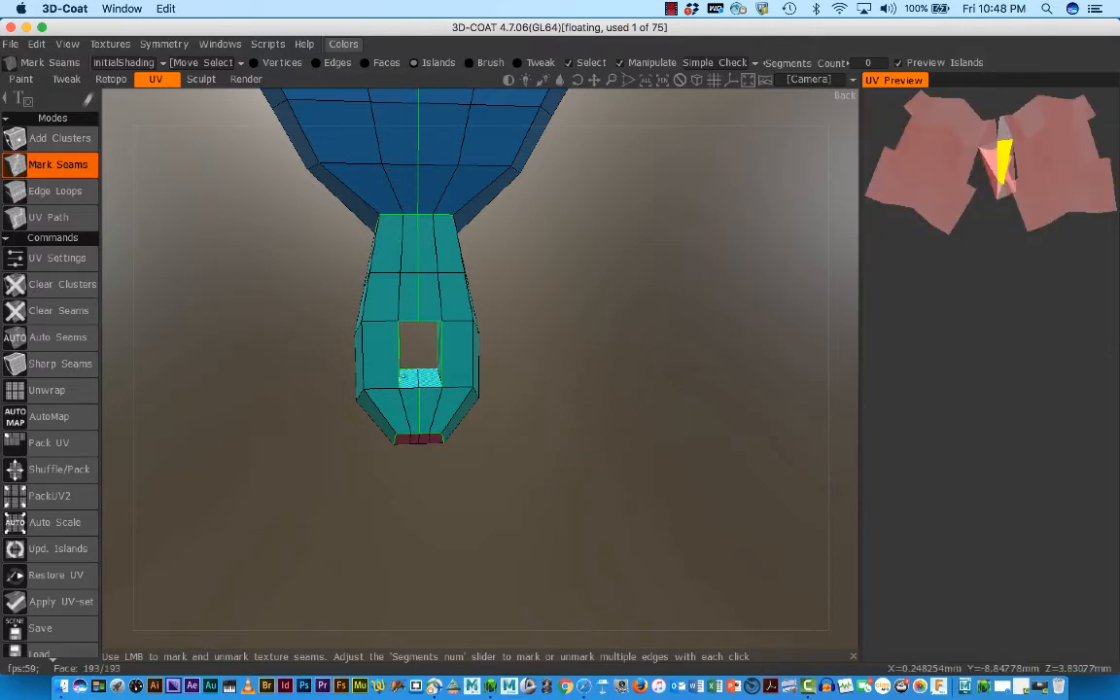
{"action": "left_click", "coordinate": [406, 388]}
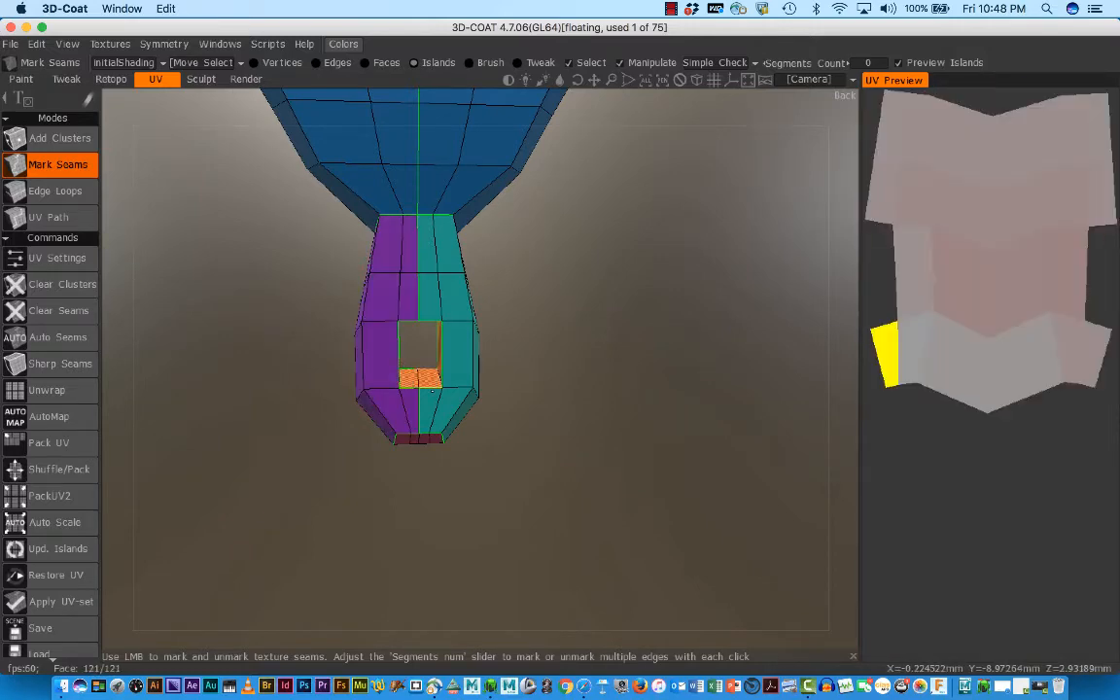
Check the tip's seams around the hole and unwrap the sternum's islands into a UV layout
{"action": "left_click_drag", "start_coordinate": [584, 420], "coordinate": [201, 429]}
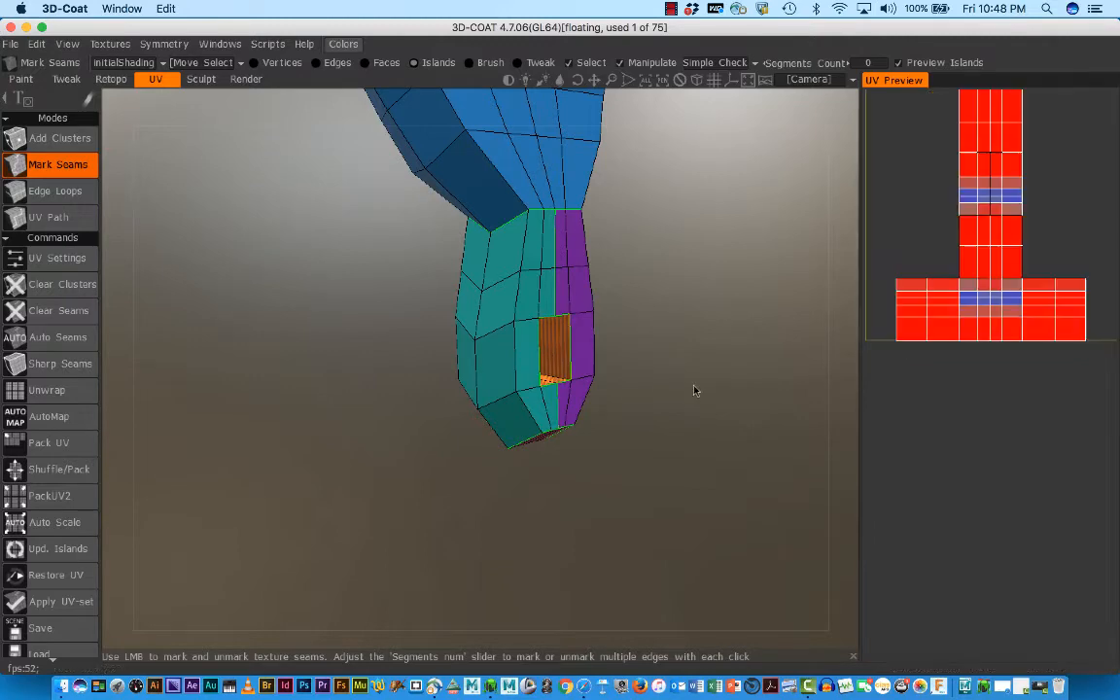
{"action": "left_click_drag", "start_coordinate": [695, 388], "coordinate": [546, 381]}
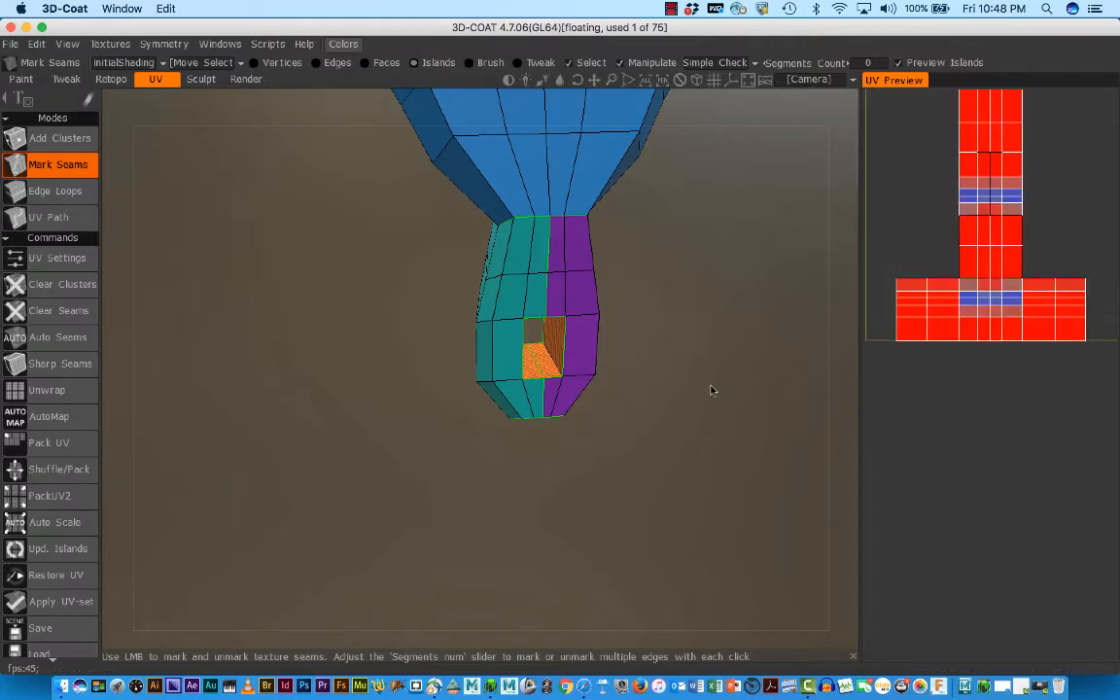
{"action": "right_click_drag", "start_coordinate": [711, 390], "coordinate": [622, 420]}
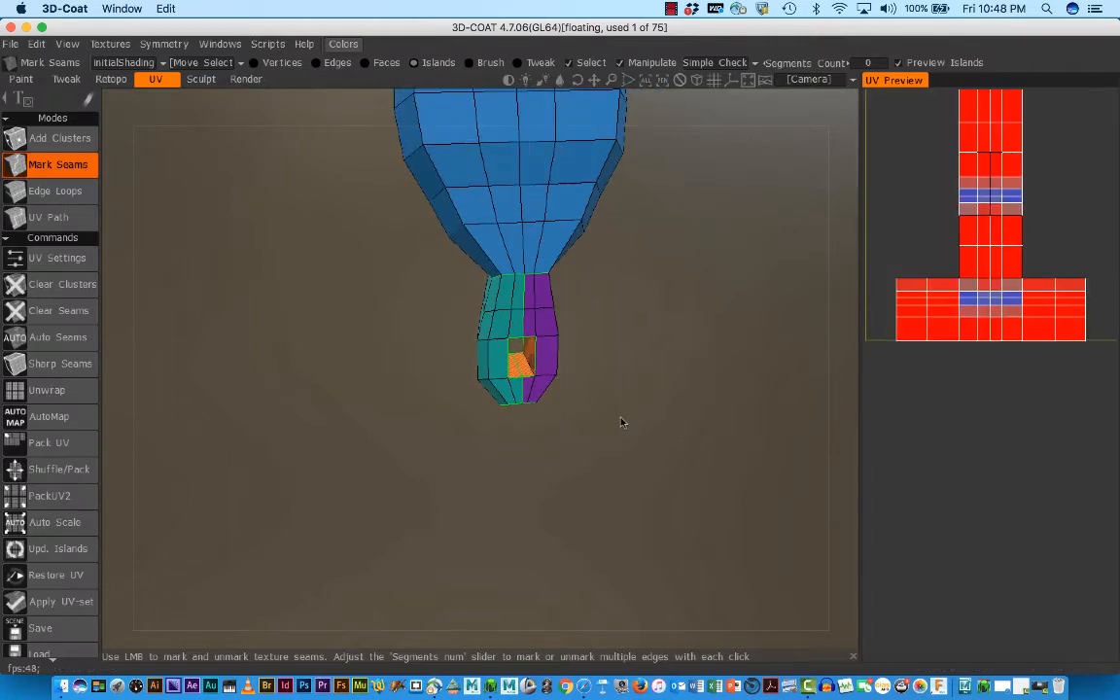
{"action": "middle_click_drag", "start_coordinate": [623, 420], "coordinate": [605, 561]}
{"action": "right_click_drag", "start_coordinate": [670, 520], "coordinate": [603, 497]}
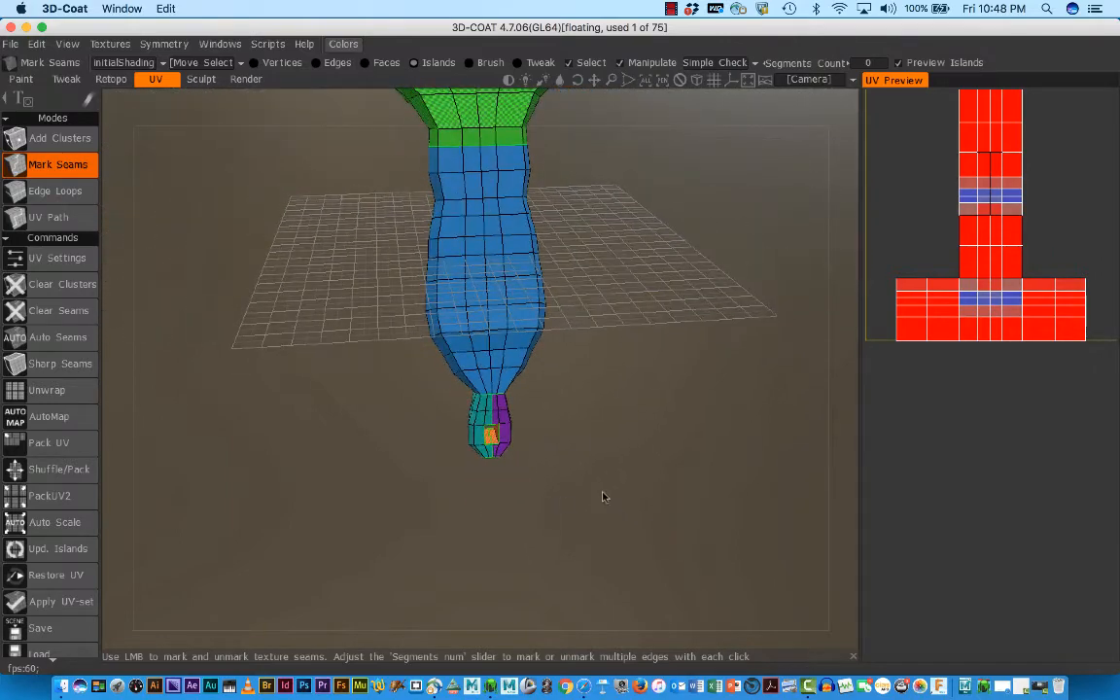
{"action": "middle_click_drag", "start_coordinate": [610, 476], "coordinate": [613, 527]}
{"action": "left_click_drag", "start_coordinate": [612, 528], "coordinate": [550, 304]}
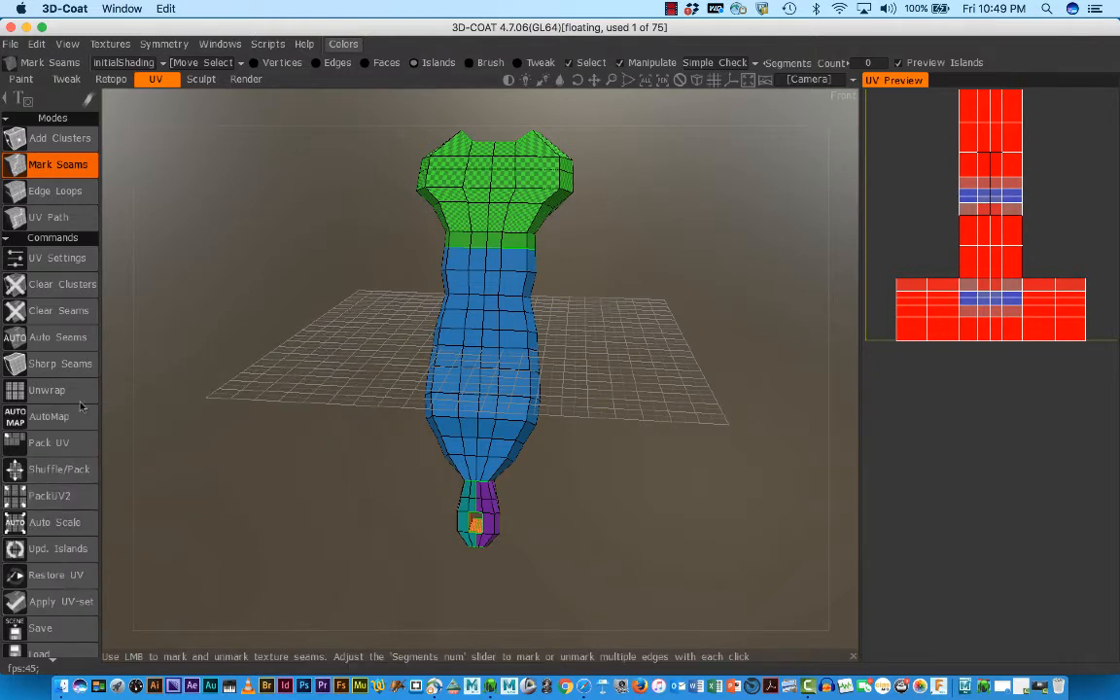
{"action": "left_click", "coordinate": [44, 394]}
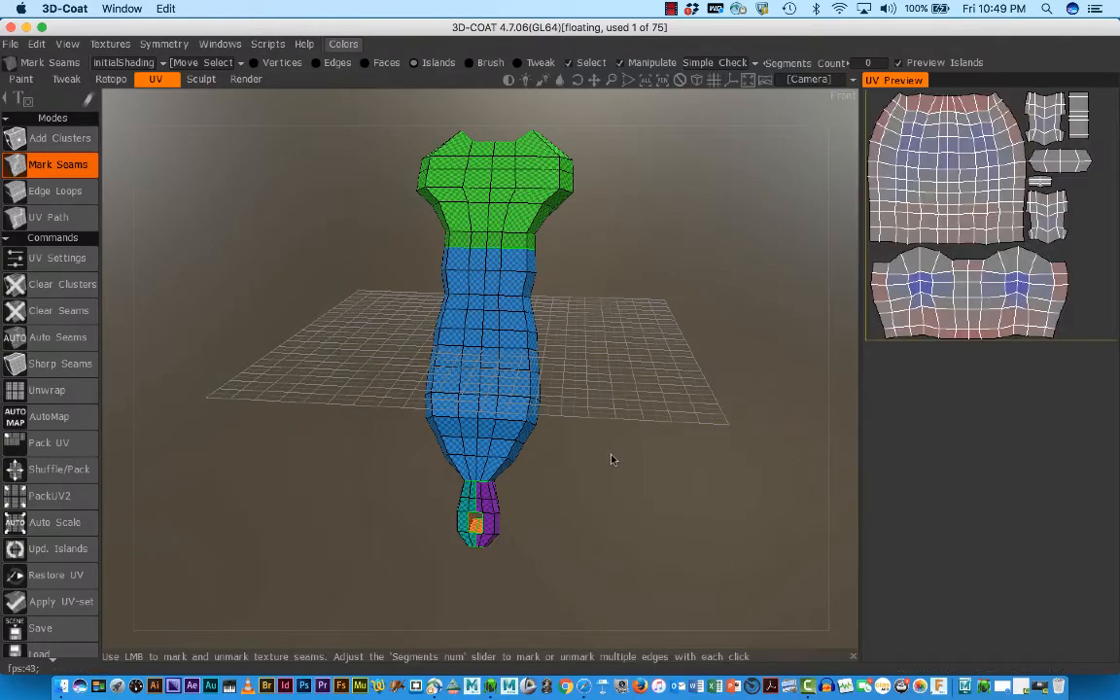
Inspect the checker pattern on the unwrapped sternum from several angles and distances for distortion
{"action": "left_click_drag", "start_coordinate": [610, 460], "coordinate": [687, 474]}
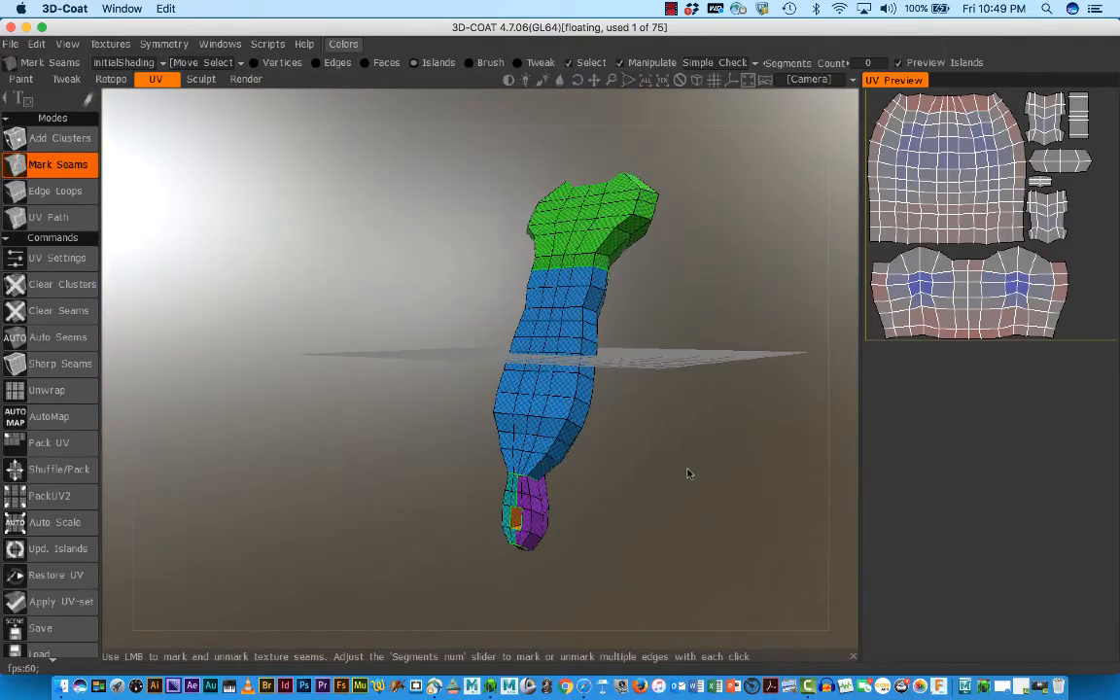
{"action": "left_click_drag", "start_coordinate": [592, 467], "coordinate": [620, 502]}
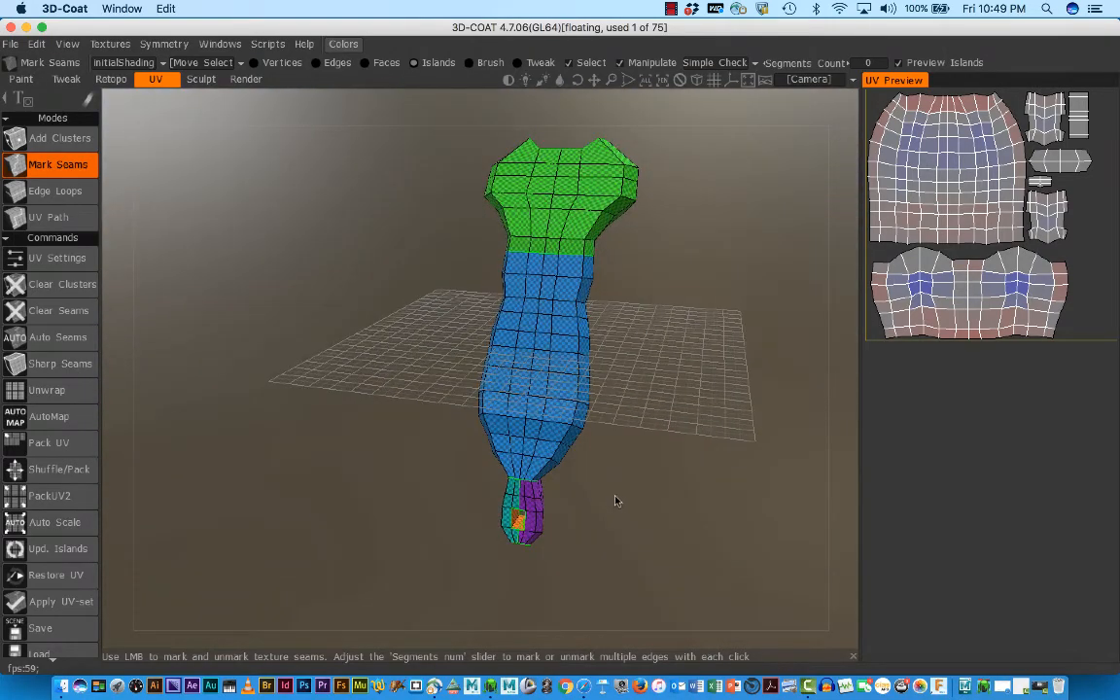
{"action": "right_click_drag", "start_coordinate": [620, 497], "coordinate": [780, 497]}
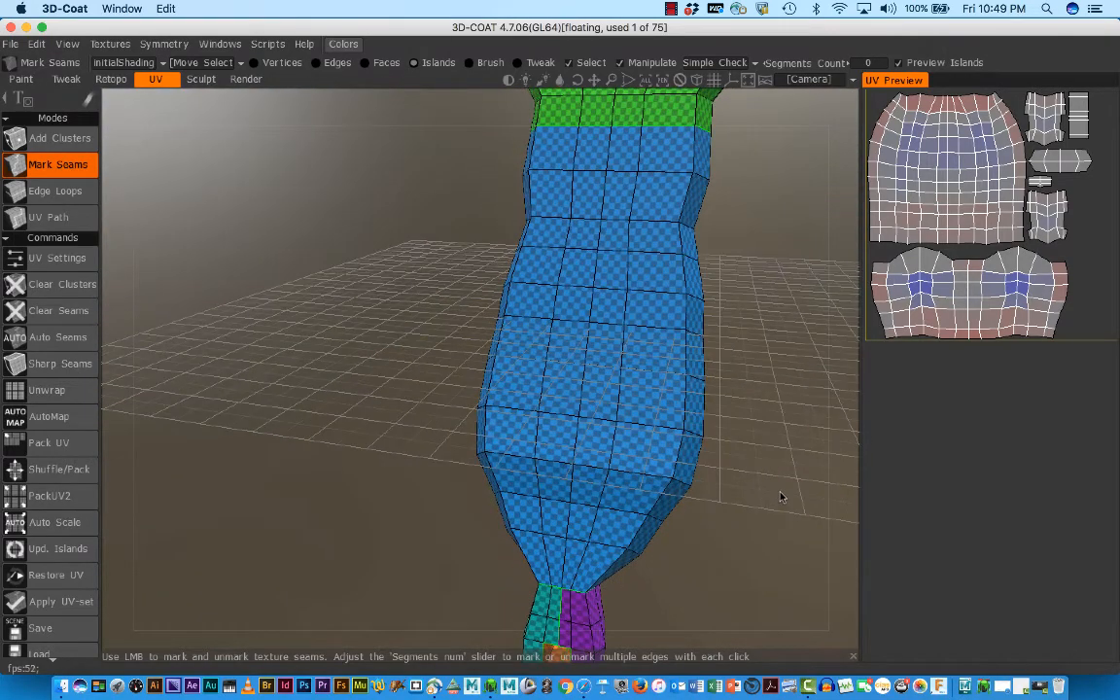
{"action": "middle_click_drag", "start_coordinate": [780, 496], "coordinate": [708, 439]}
{"action": "left_click_drag", "start_coordinate": [708, 439], "coordinate": [750, 413]}
{"action": "right_click_drag", "start_coordinate": [747, 411], "coordinate": [622, 418]}
{"action": "left_click_drag", "start_coordinate": [703, 416], "coordinate": [680, 460]}
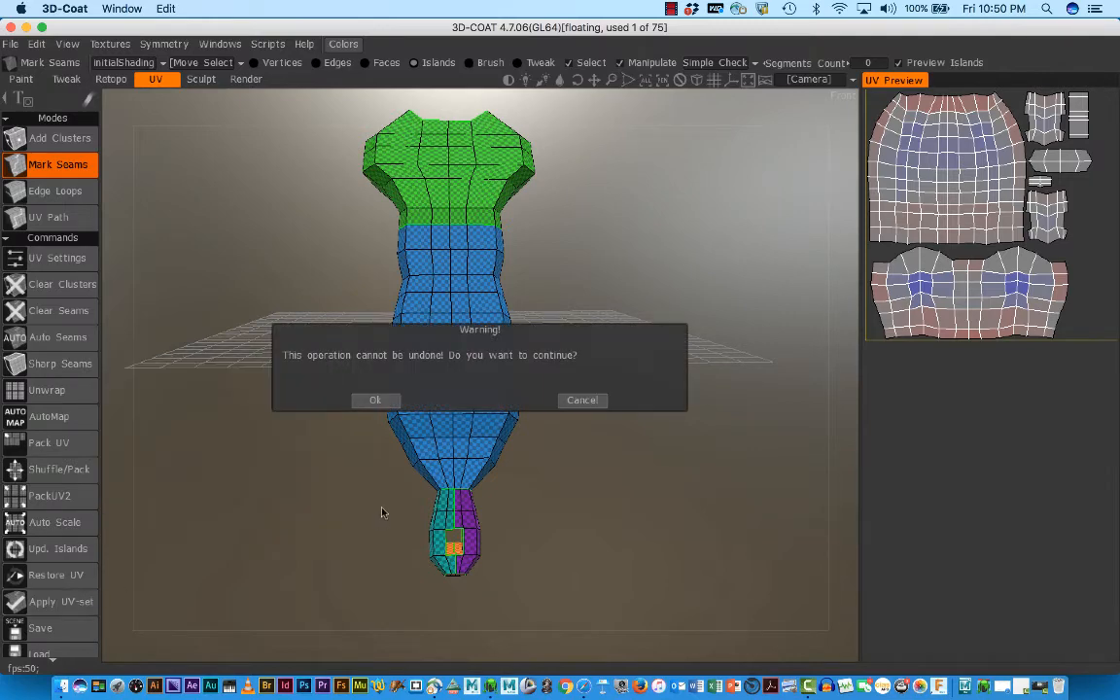
Apply the sternum's new UV set and export its mesh and textures to the sternum folder as newSternum3Dcoat_2_MUD in Obj format
{"action": "left_click", "coordinate": [374, 402]}
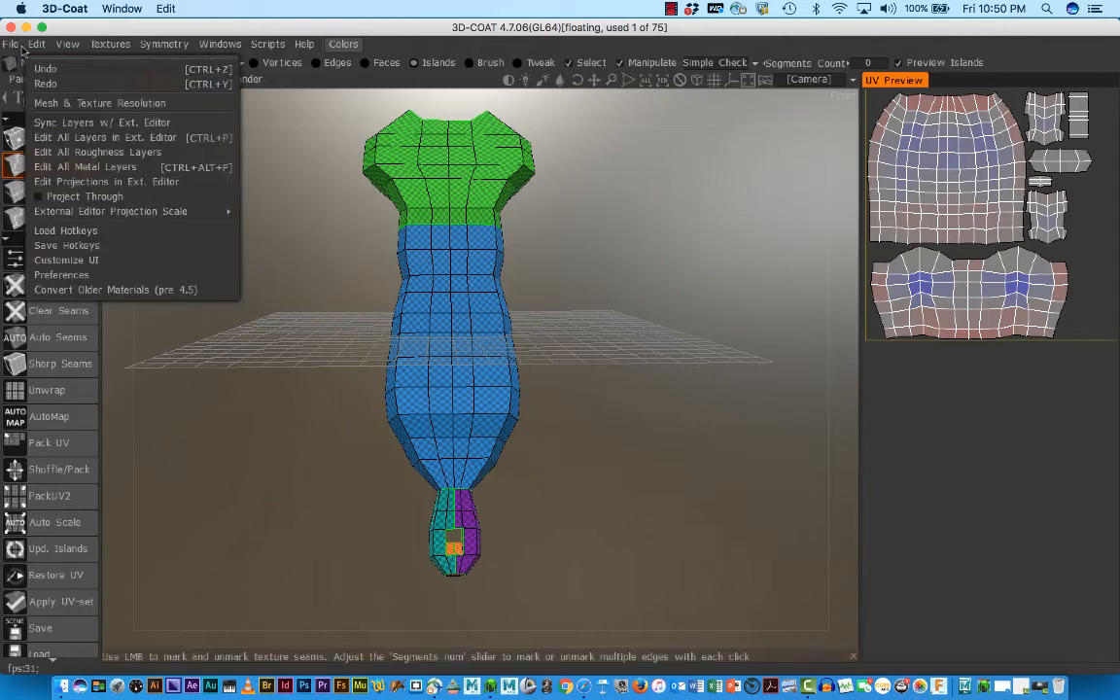
{"action": "mouse_move", "coordinate": [18, 47]}
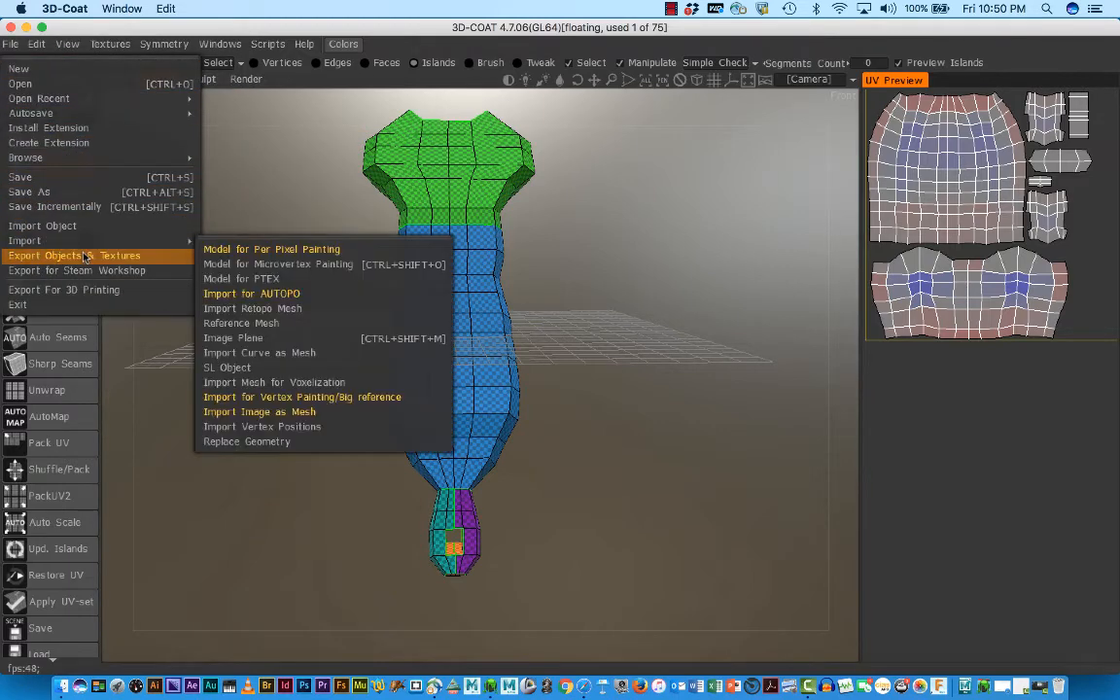
{"action": "left_click", "coordinate": [122, 257]}
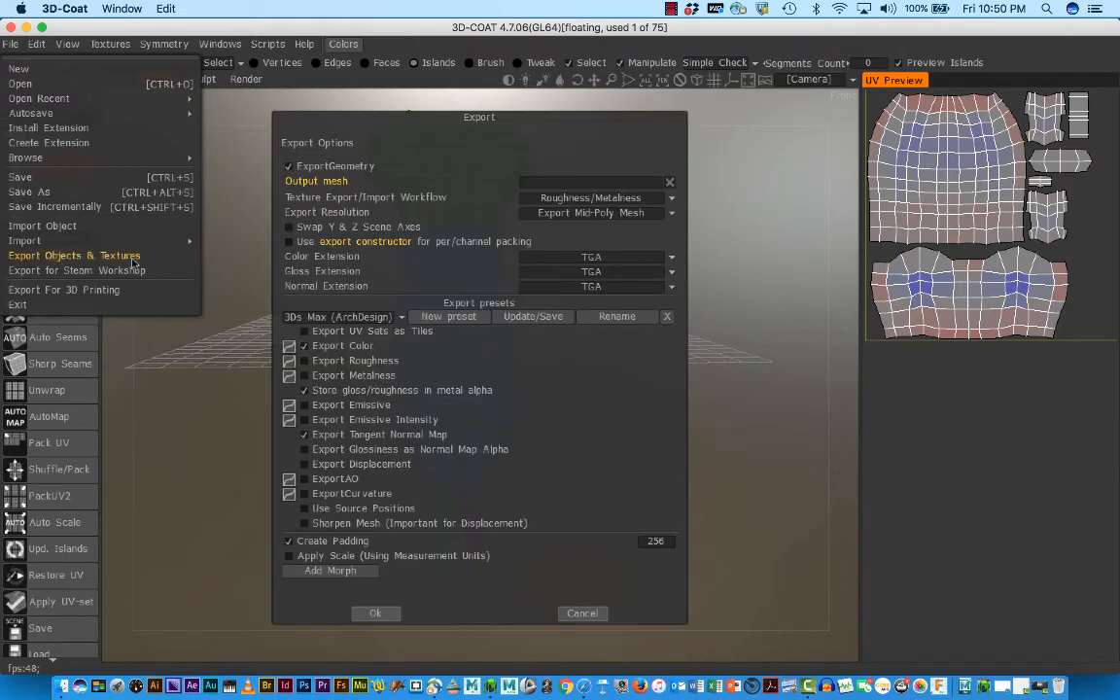
{"action": "left_click", "coordinate": [377, 614]}
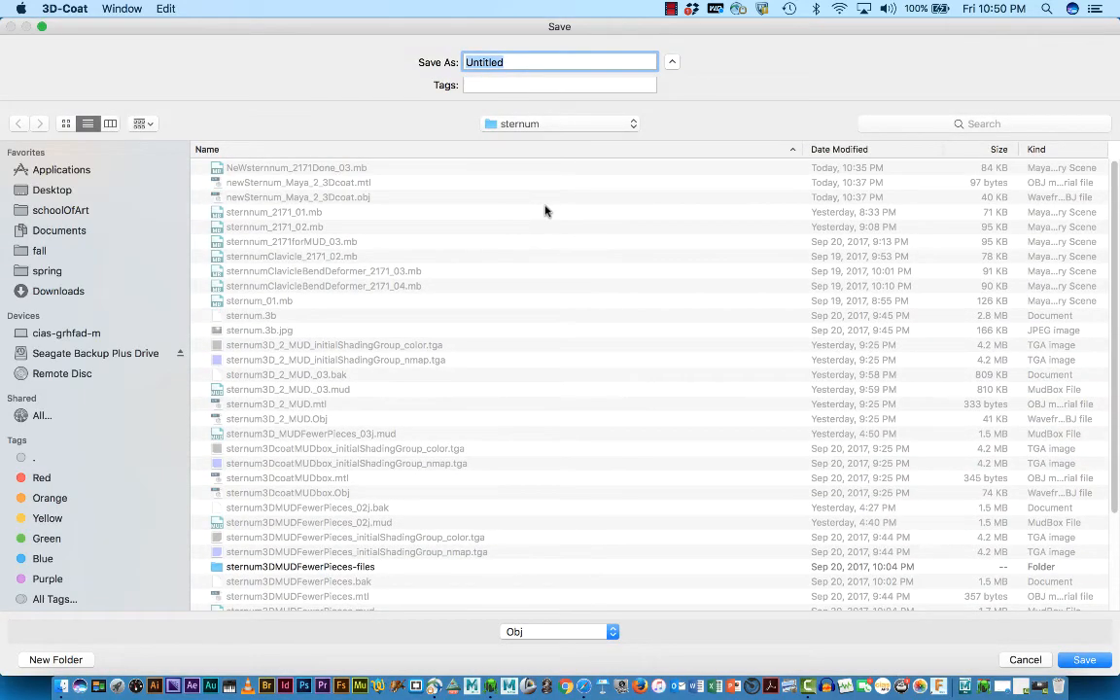
{"action": "type", "text": "newSternum3Dcoa"}
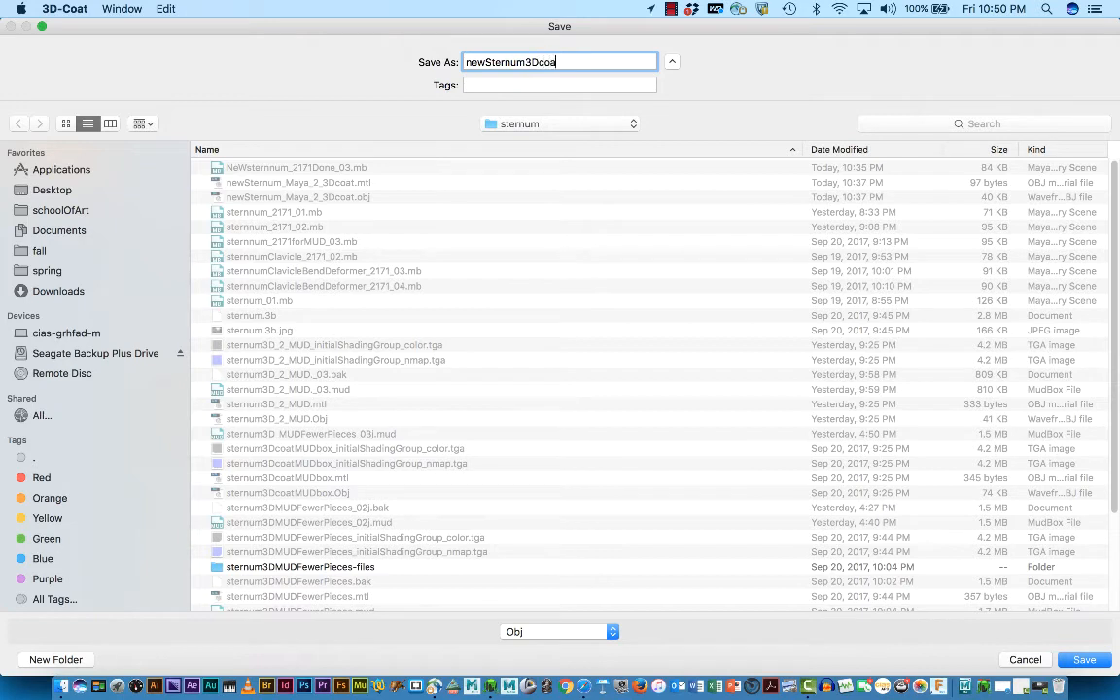
{"action": "type", "text": "t_2_MUD"}
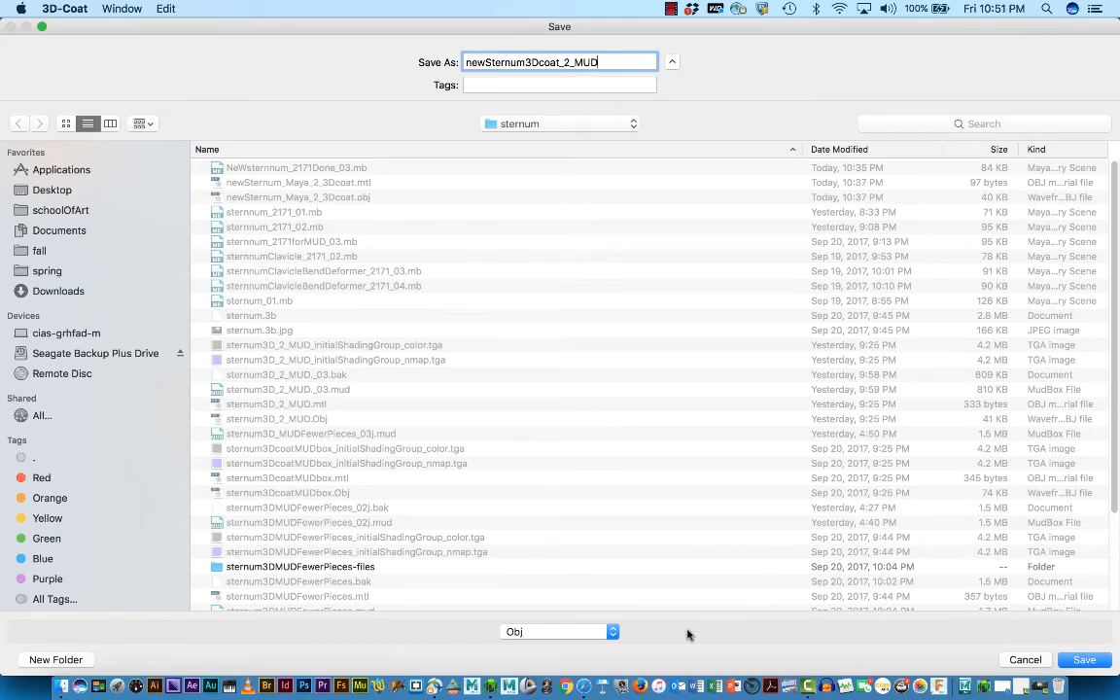
{"action": "left_click", "coordinate": [613, 632]}
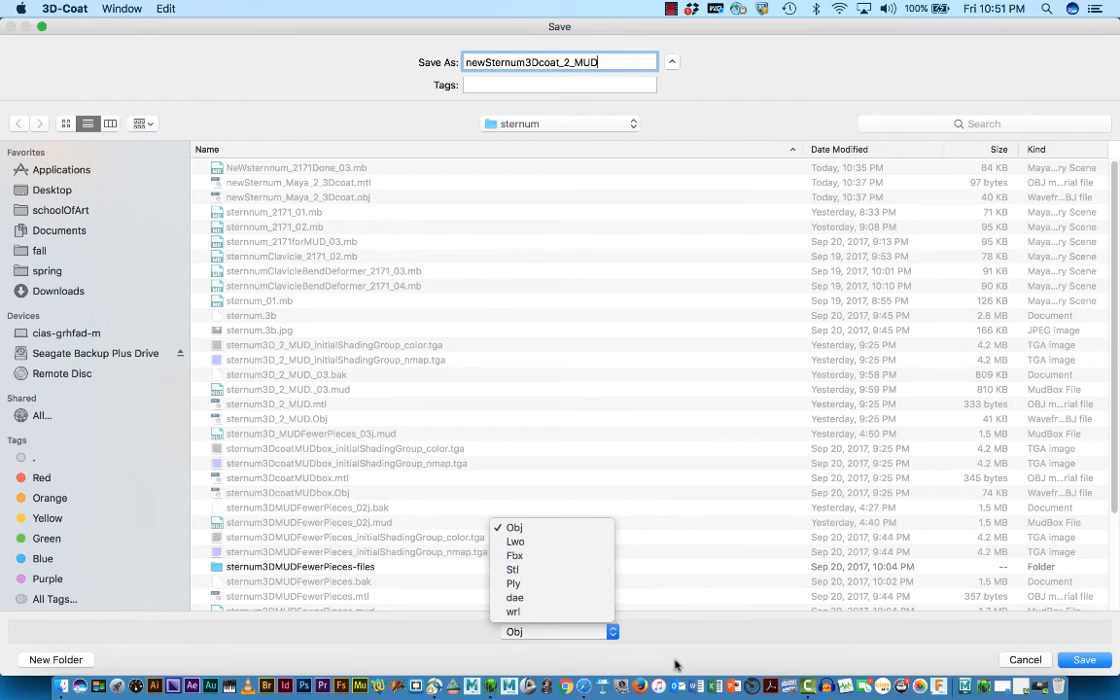
{"action": "left_click", "coordinate": [712, 661]}
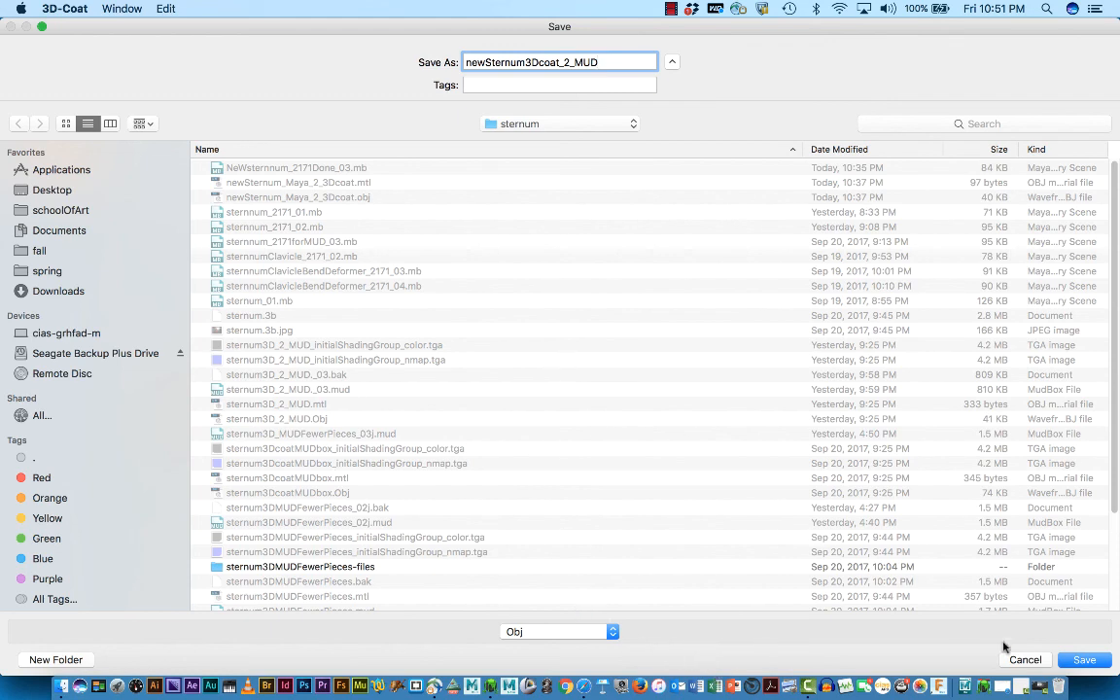
{"action": "left_click", "coordinate": [1075, 659]}
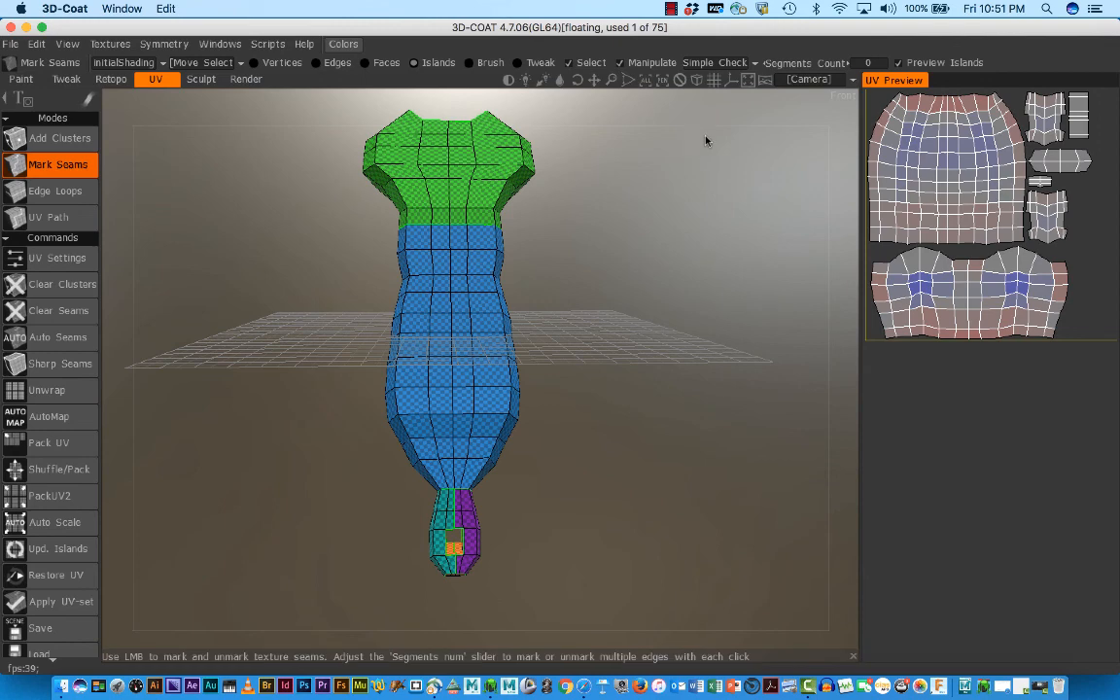
{"action": "left_click", "coordinate": [671, 9]}
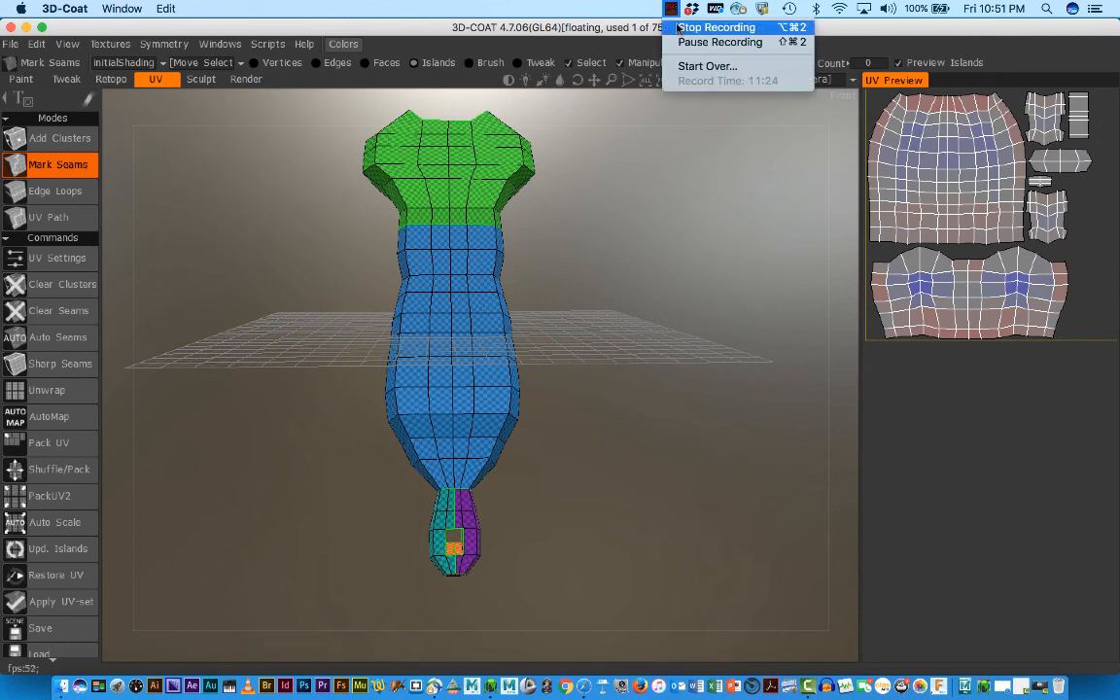